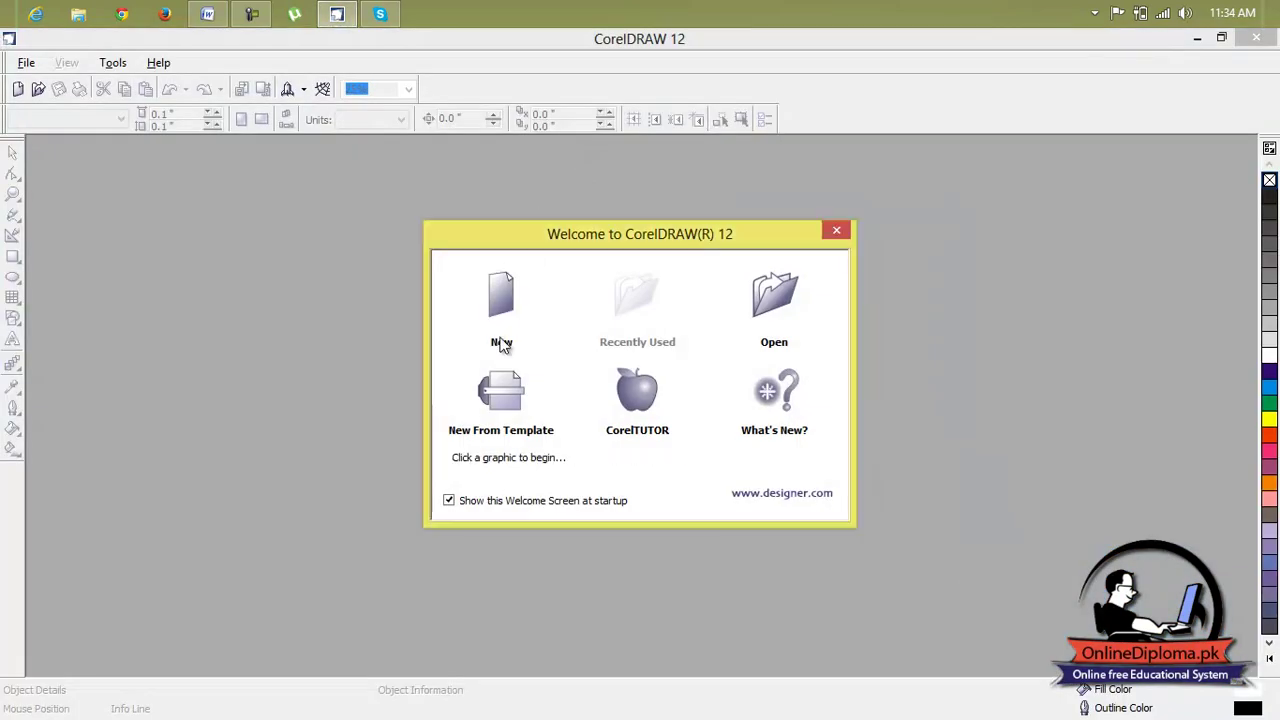
Create a new blank drawing and draw a rectangle about 6.34 by 2.71 inches in the upper part of the page.
click(522, 297)
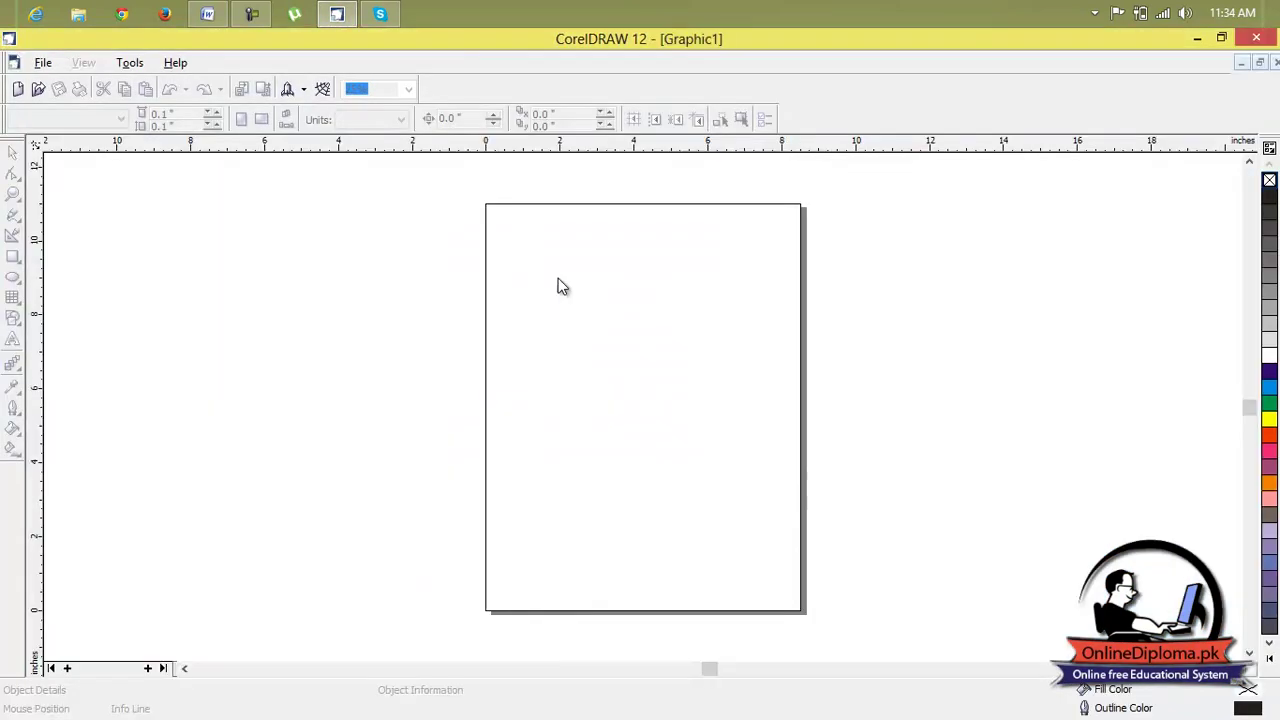
click(14, 190)
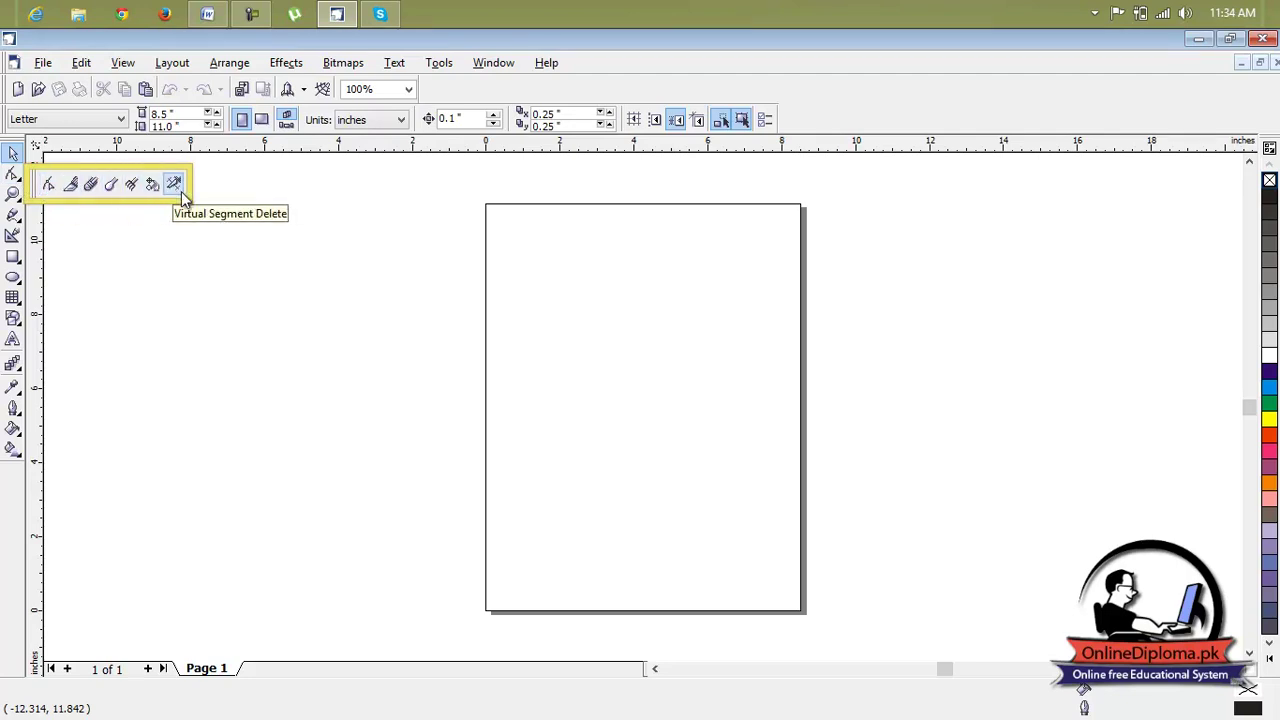
click(47, 184)
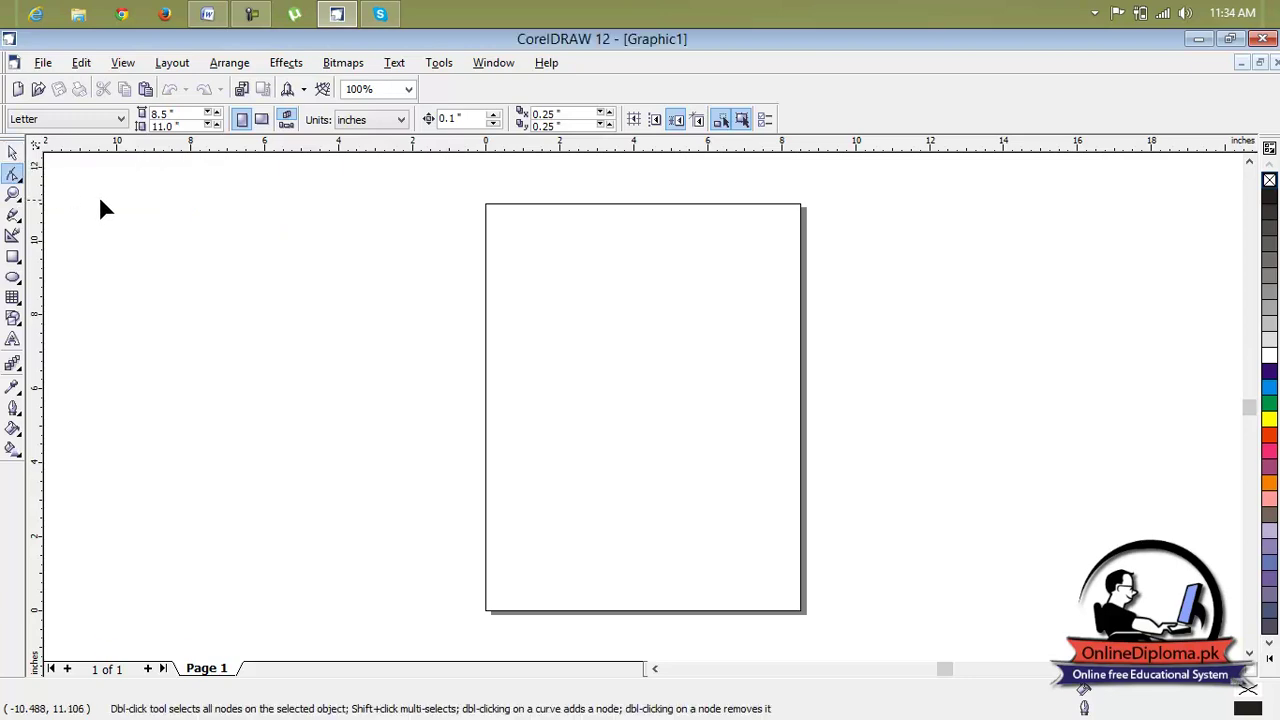
click(12, 153)
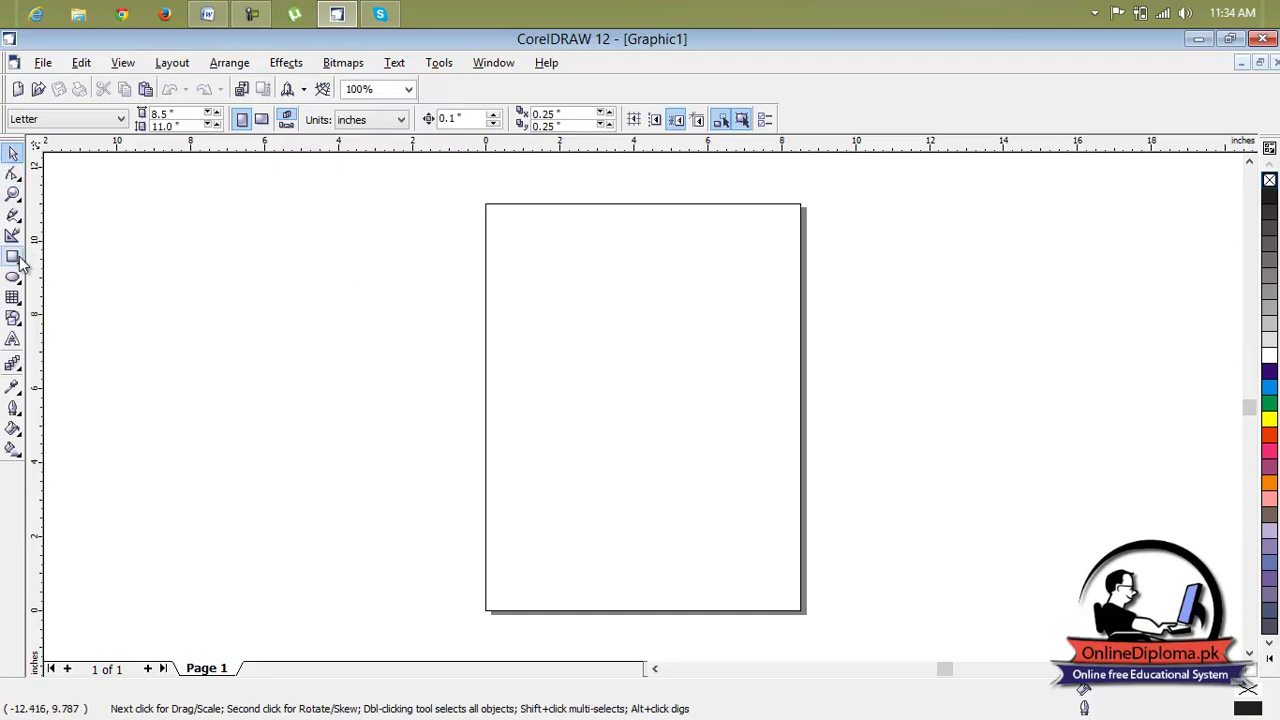
click(13, 257)
drag(524, 265, 758, 365)
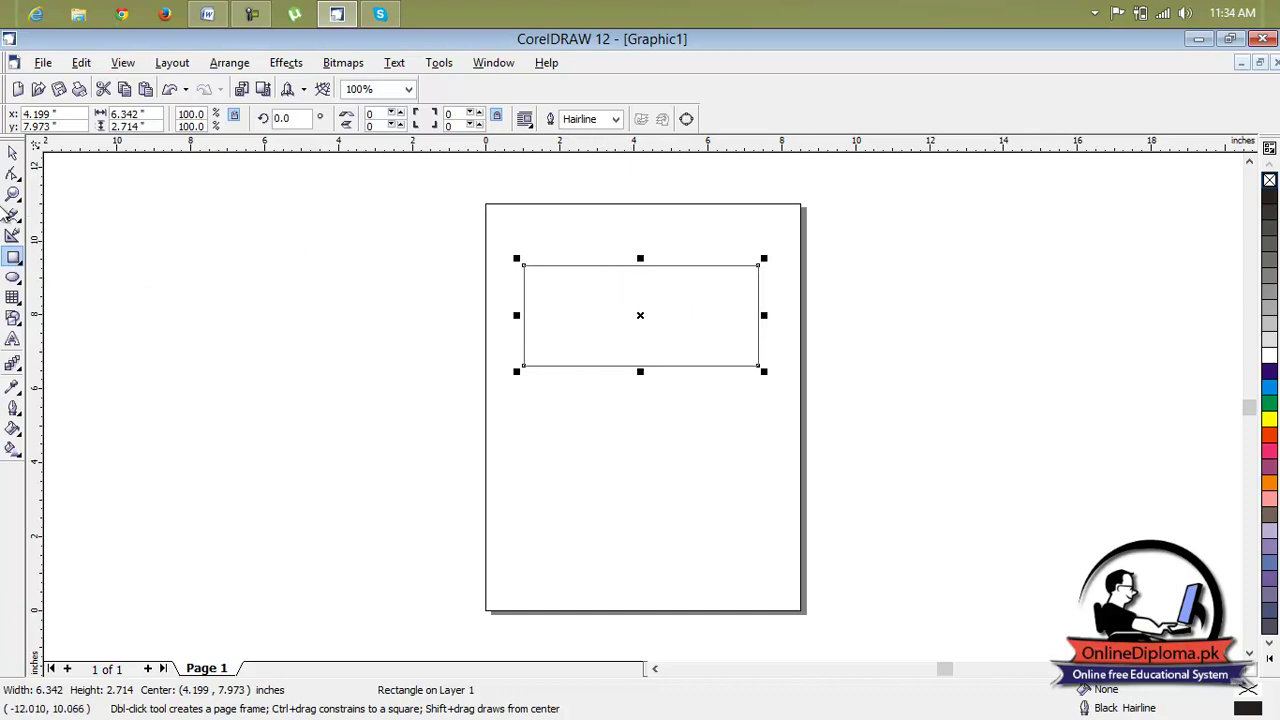
Try rounding all the rectangle's corners to about 67 with the Shape tool, and undo the rounding.
click(15, 177)
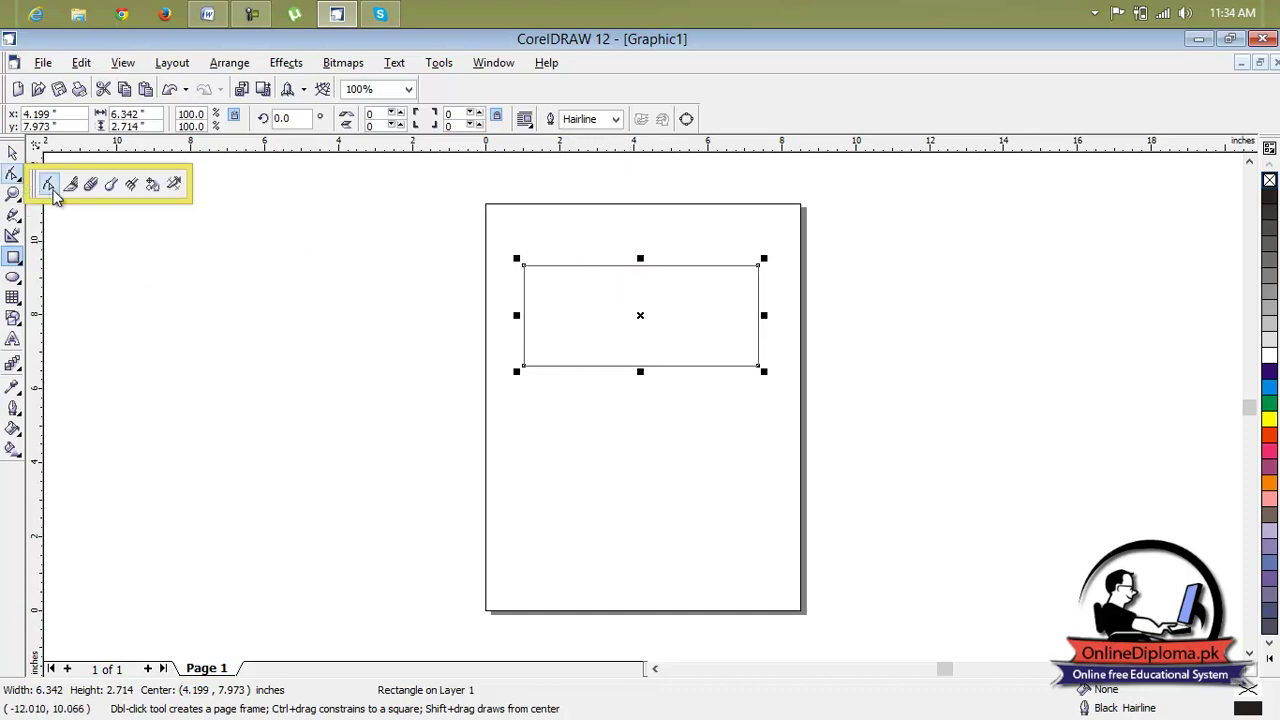
click(48, 184)
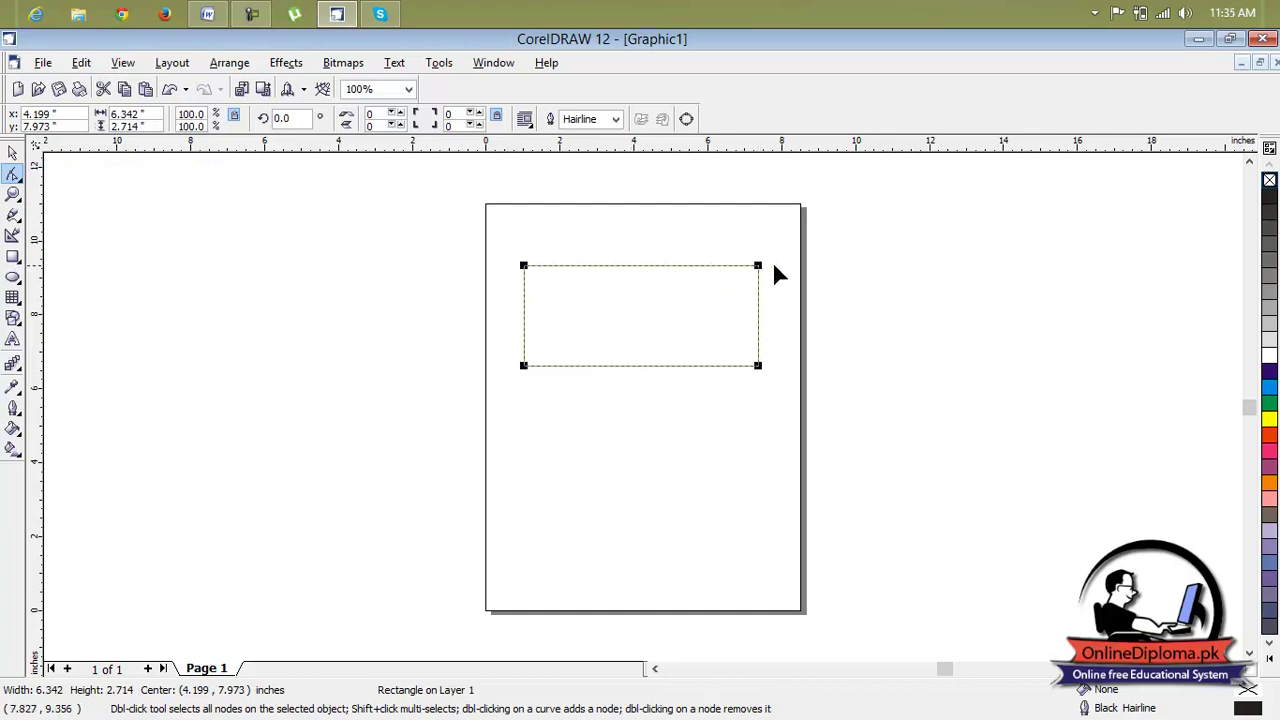
drag(760, 268, 724, 272)
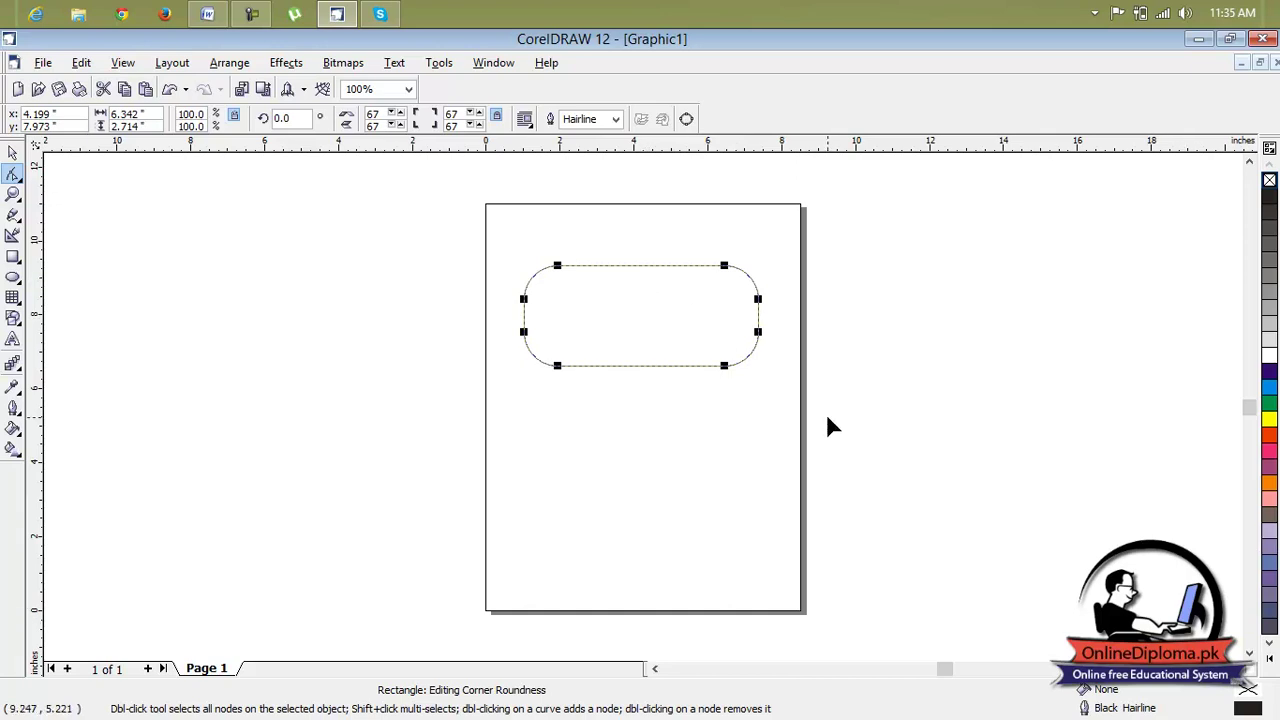
scroll(630, 272, up, 1)
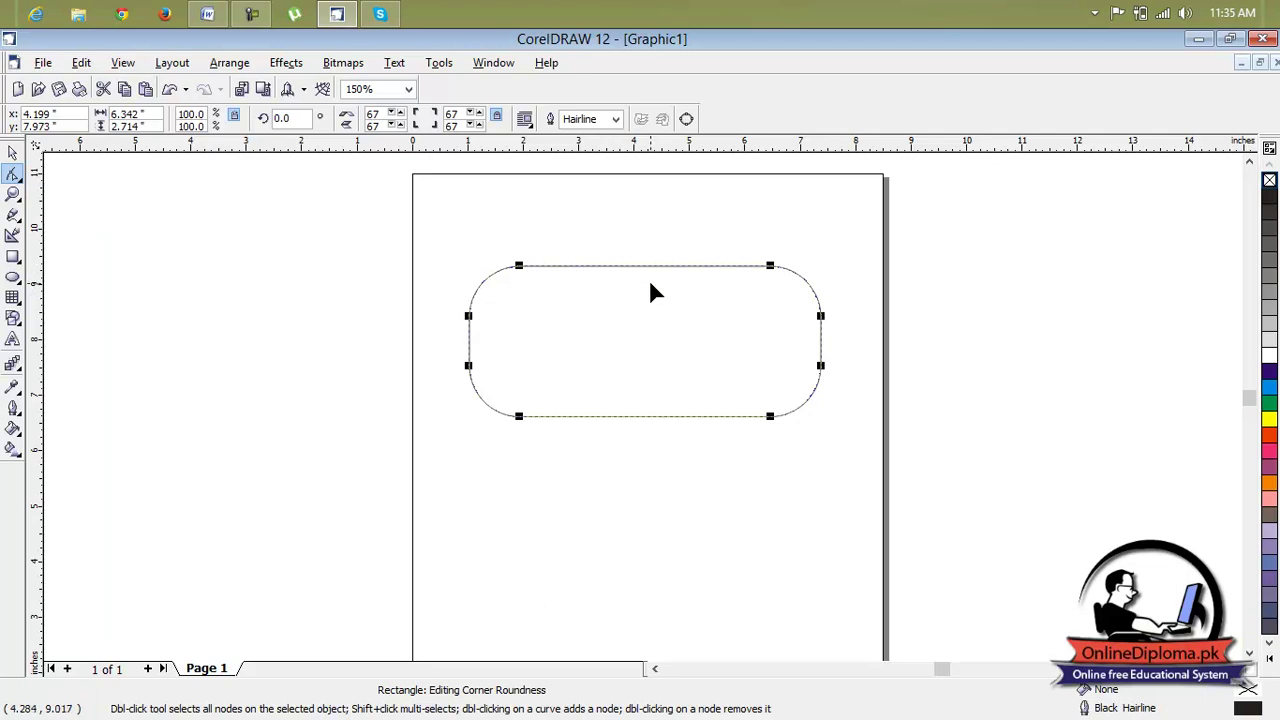
key(ctrl+z)
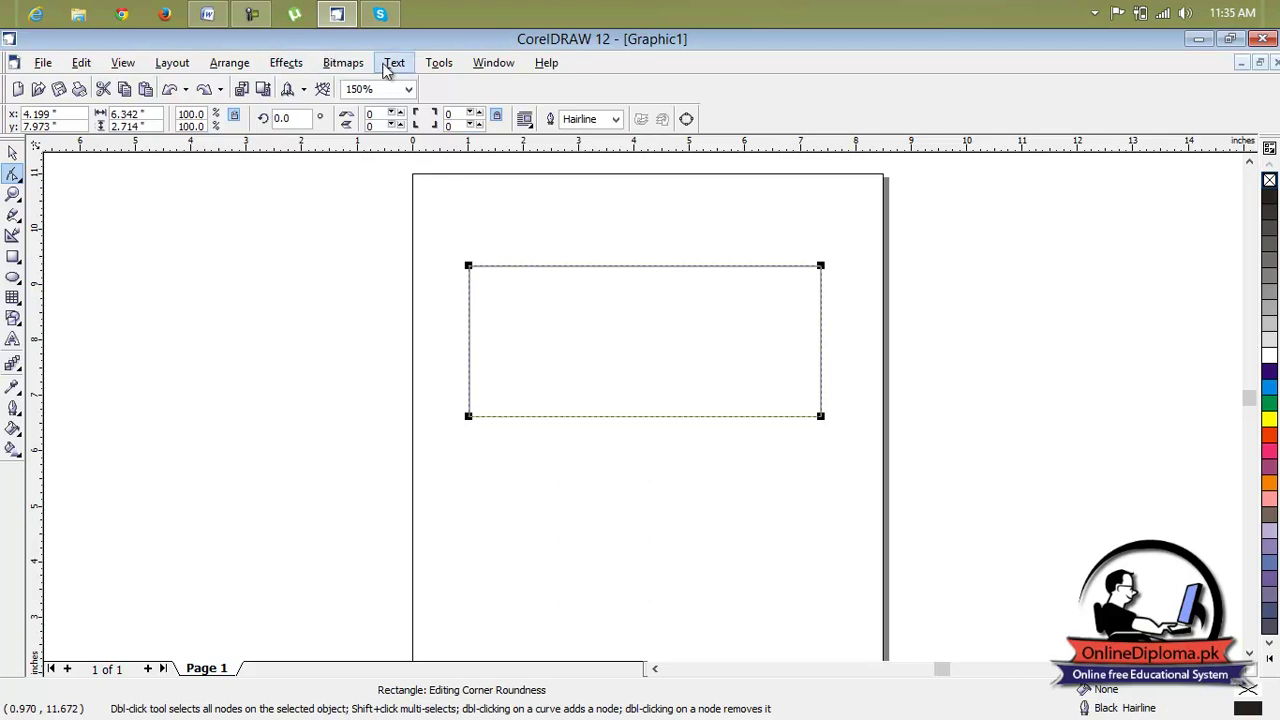
Convert the rectangle to curves and add a node near the middle of its top edge.
click(290, 64)
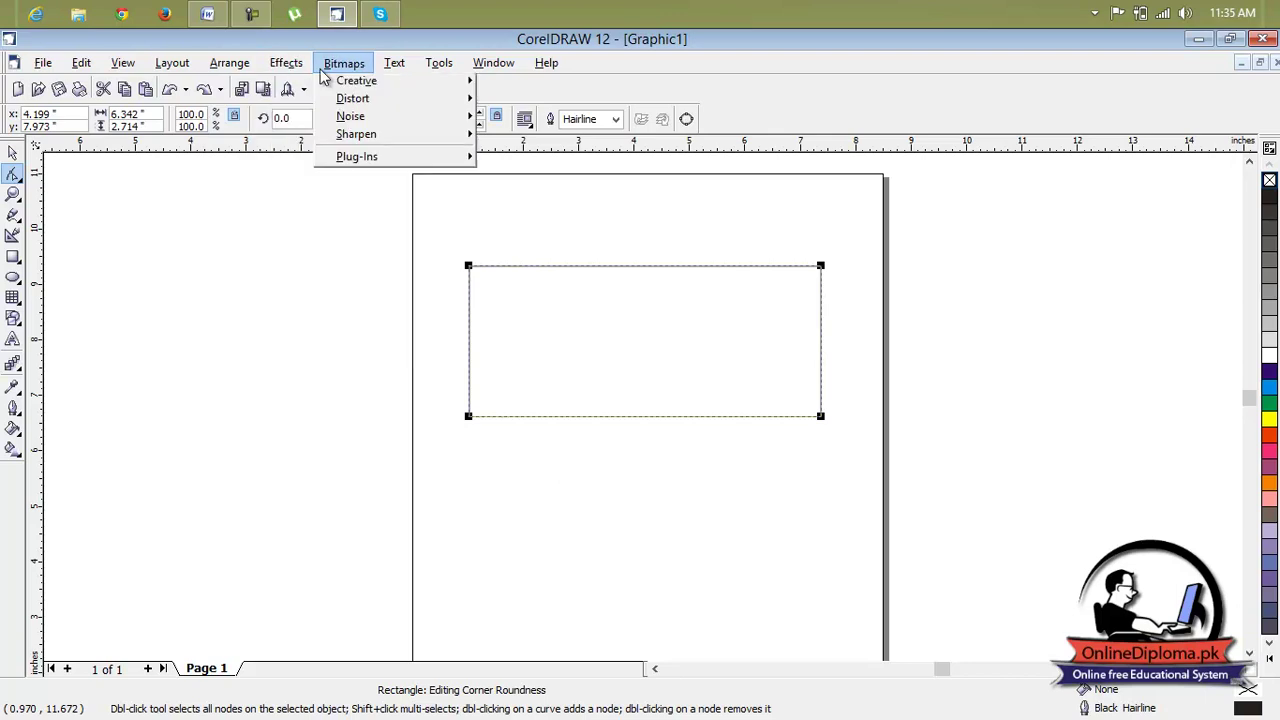
mouse_move(229, 68)
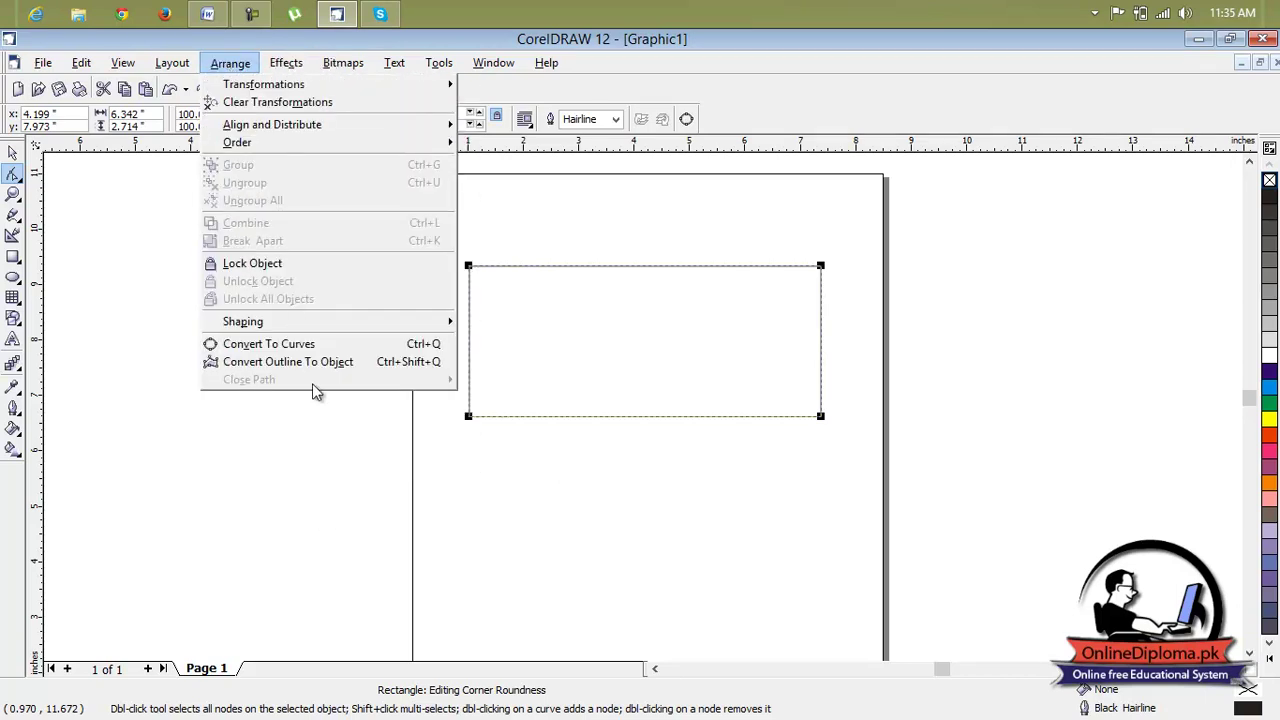
click(378, 345)
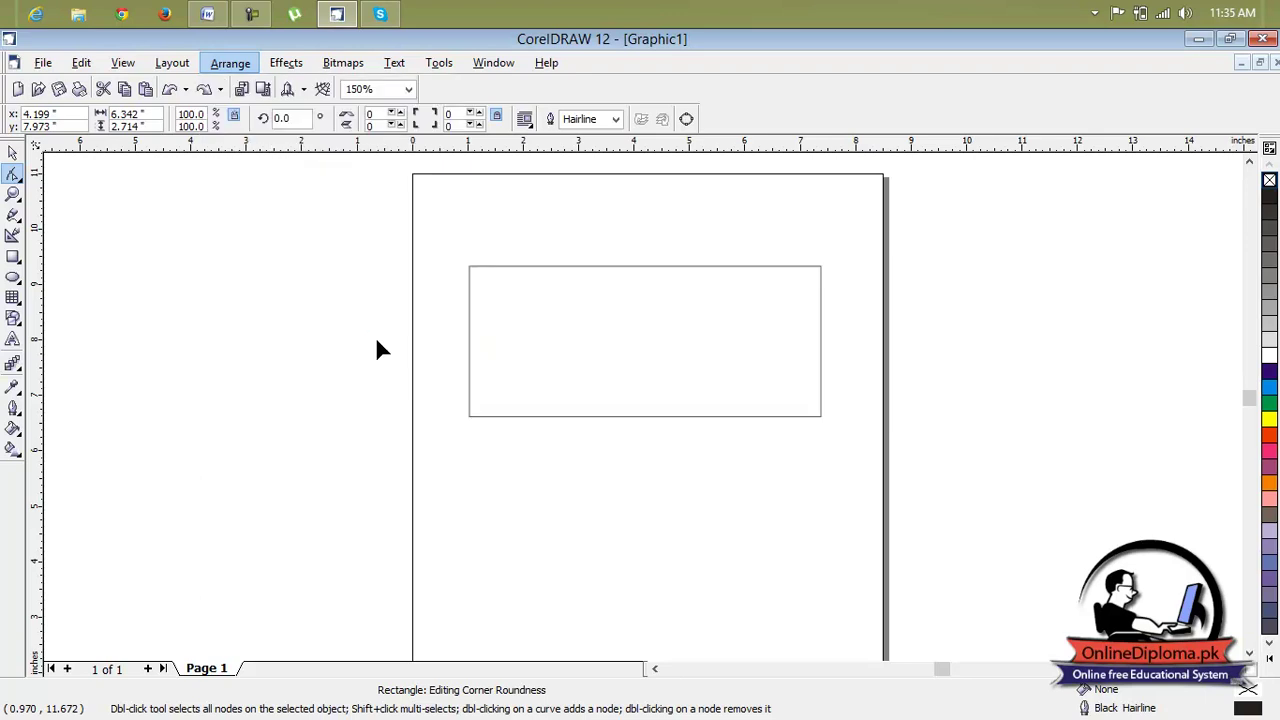
double_click(630, 266)
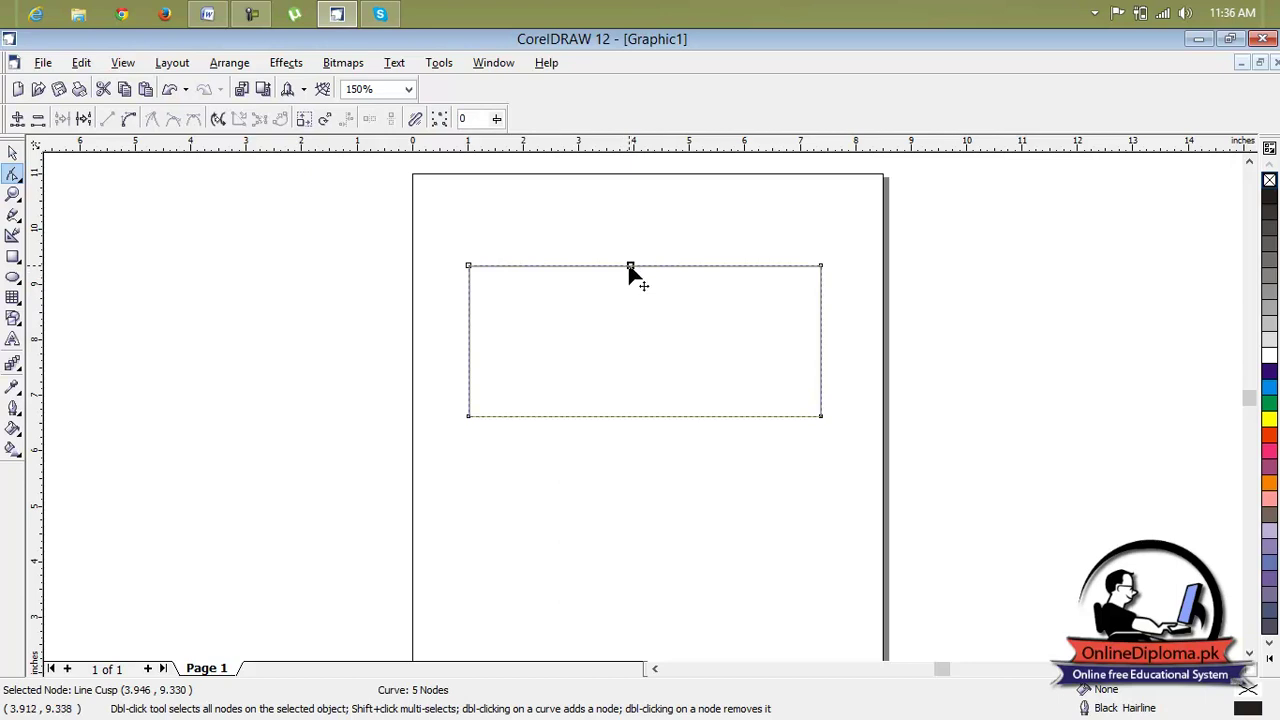
Try moving the top-edge node down and the lower-left corner node inward, and undo both moves.
drag(628, 277, 637, 343)
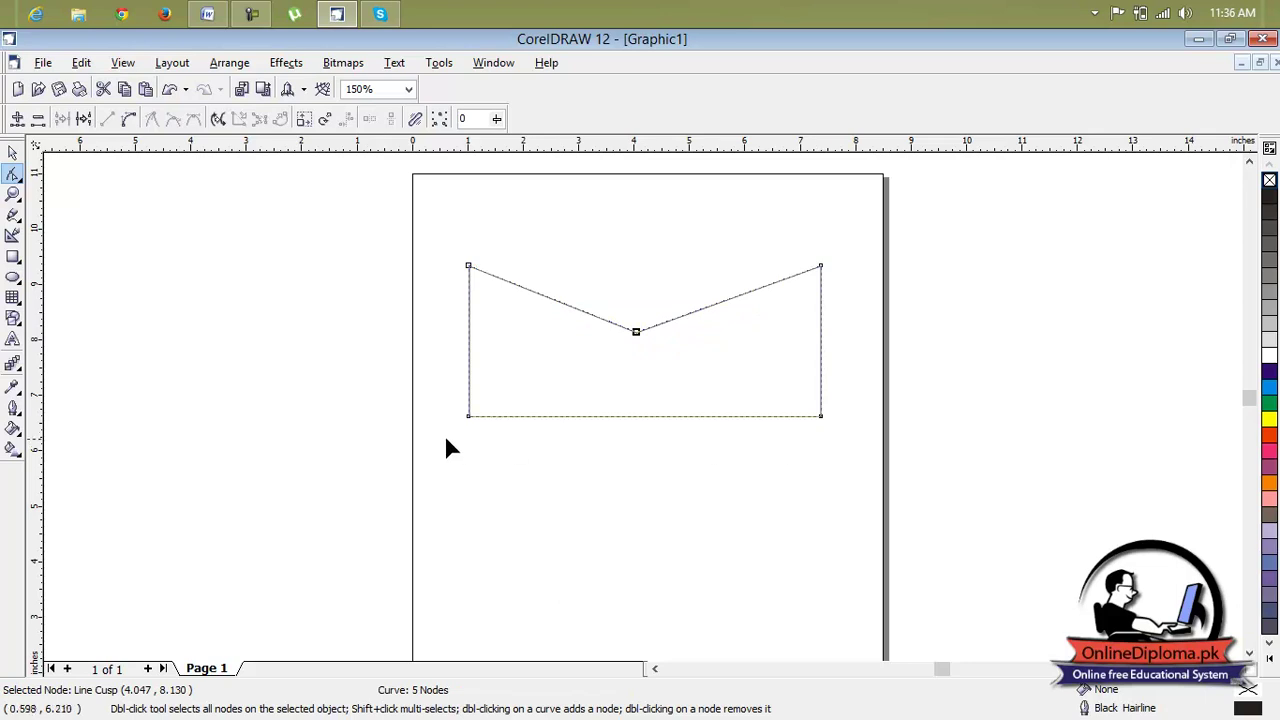
click(470, 418)
drag(472, 420, 488, 396)
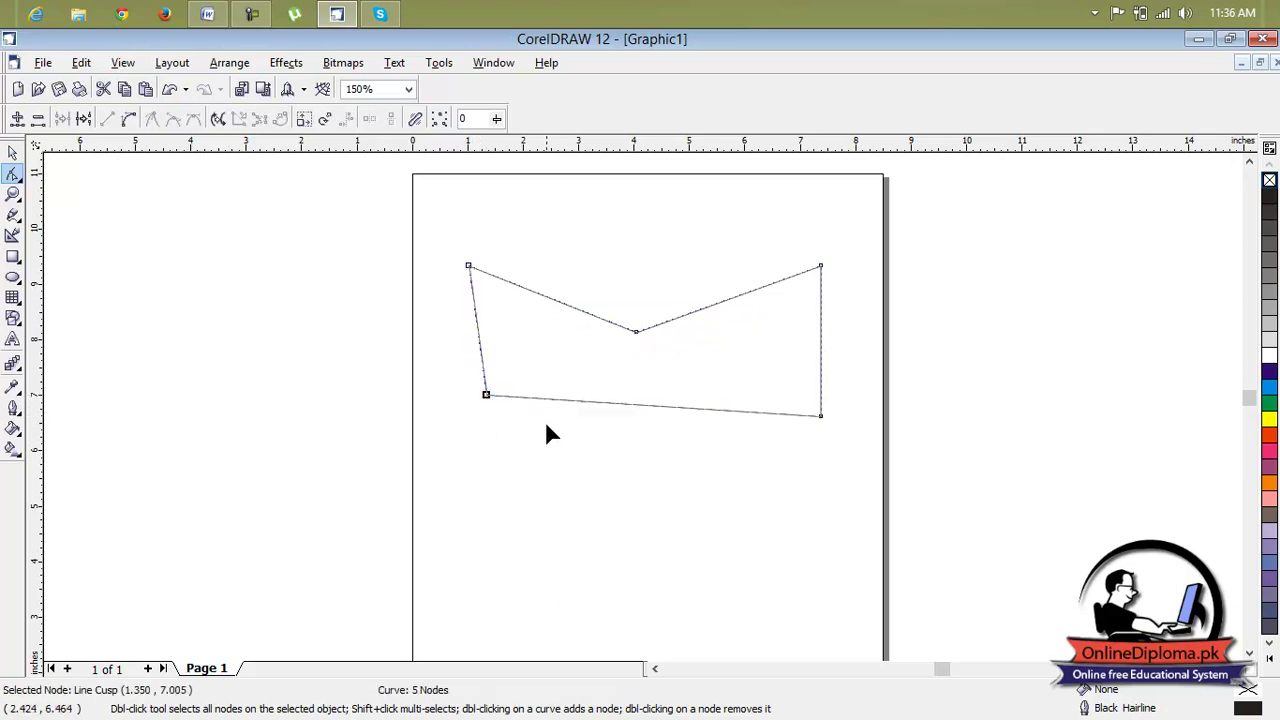
key(ctrl+z)
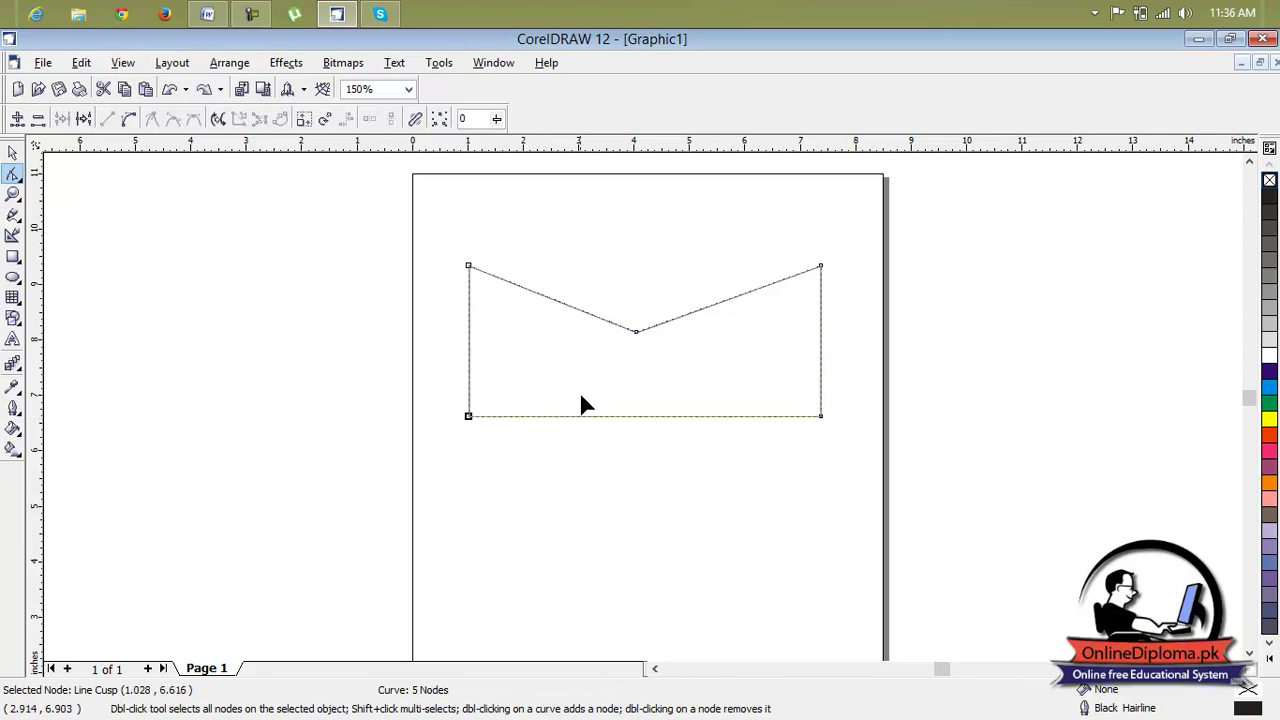
key(ctrl+z)
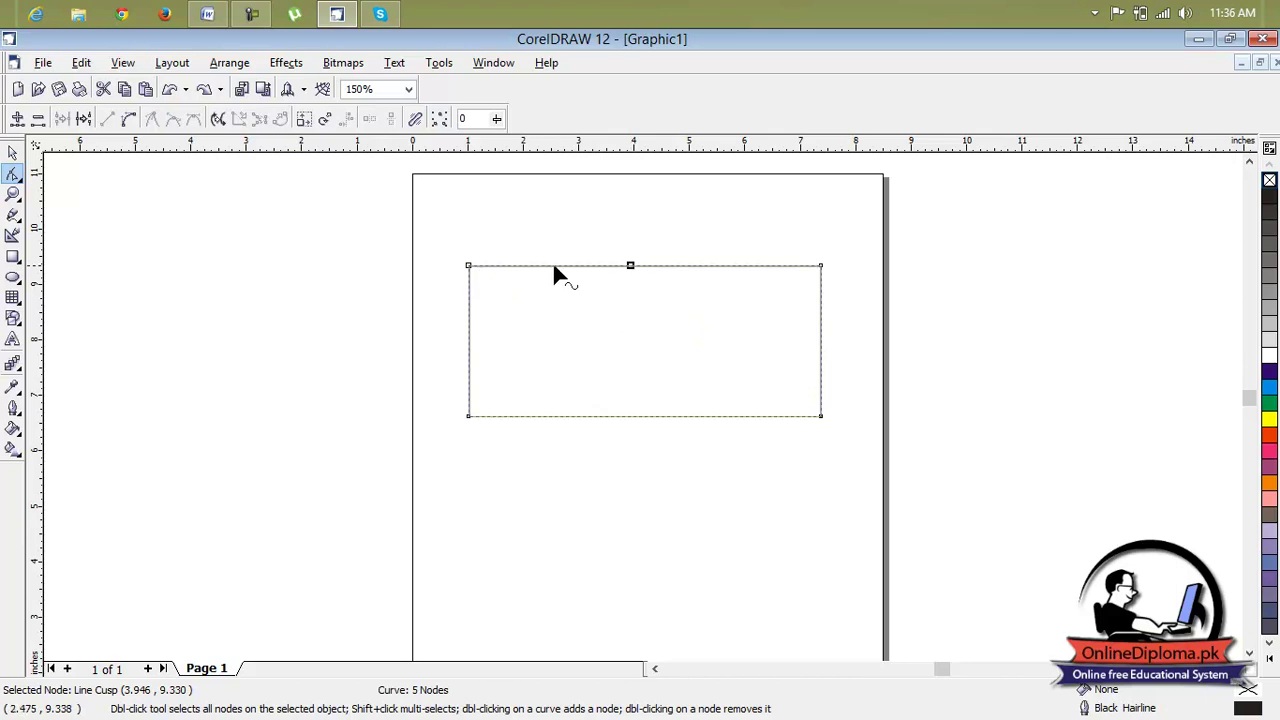
Delete the shape's two upper corner nodes to turn it into a triangle.
click(469, 267)
key(Delete)
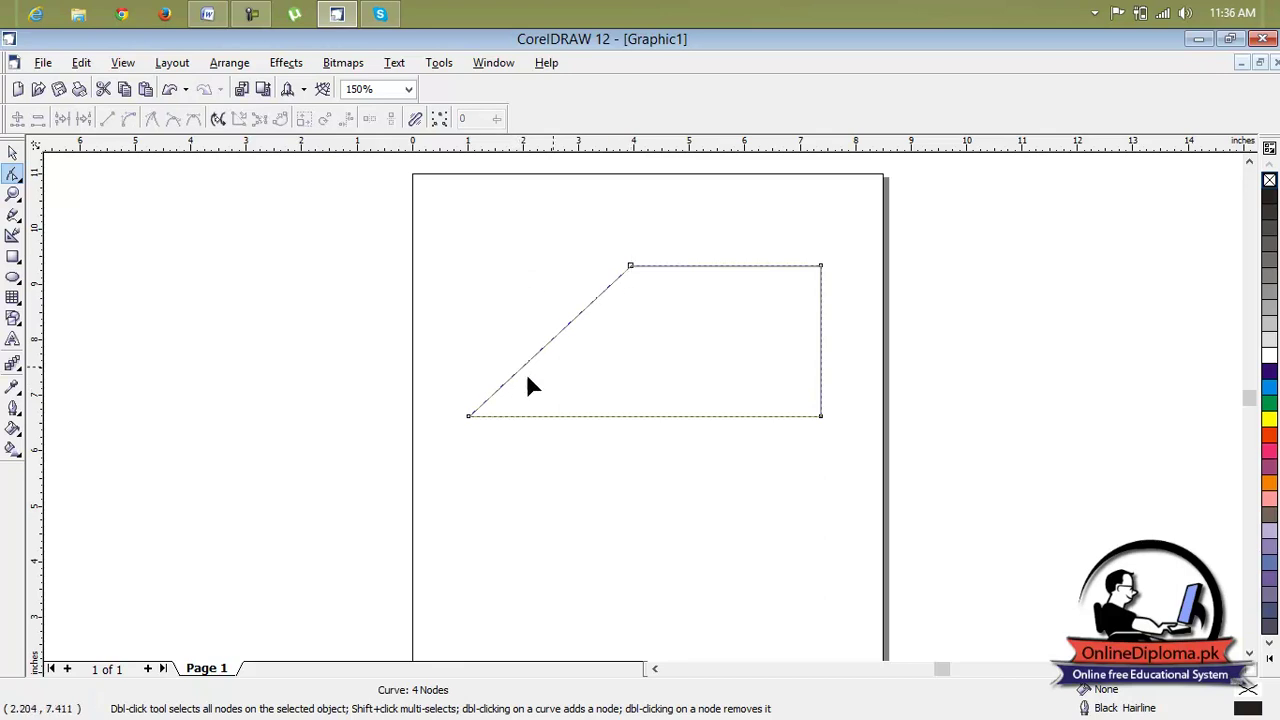
click(821, 267)
key(Delete)
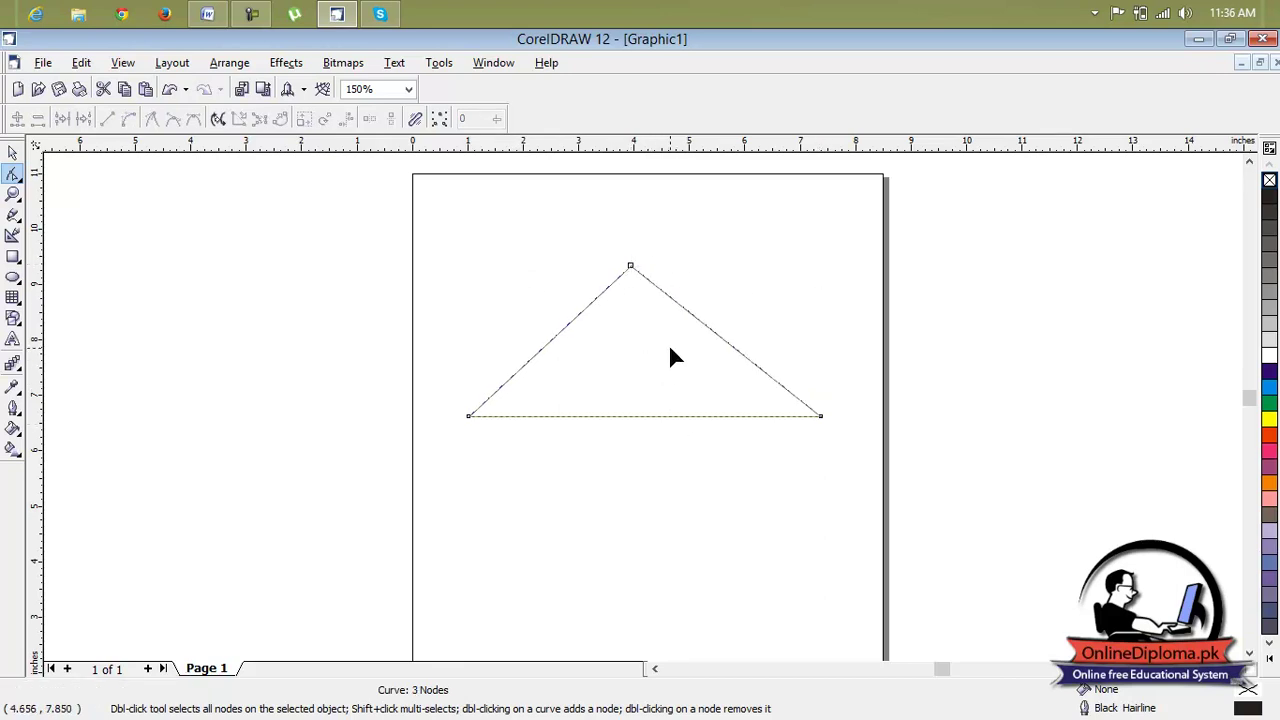
Add a node at the middle of the triangle's base and move it down about 2 inches to form a diamond.
double_click(636, 416)
drag(637, 417, 636, 531)
click(950, 322)
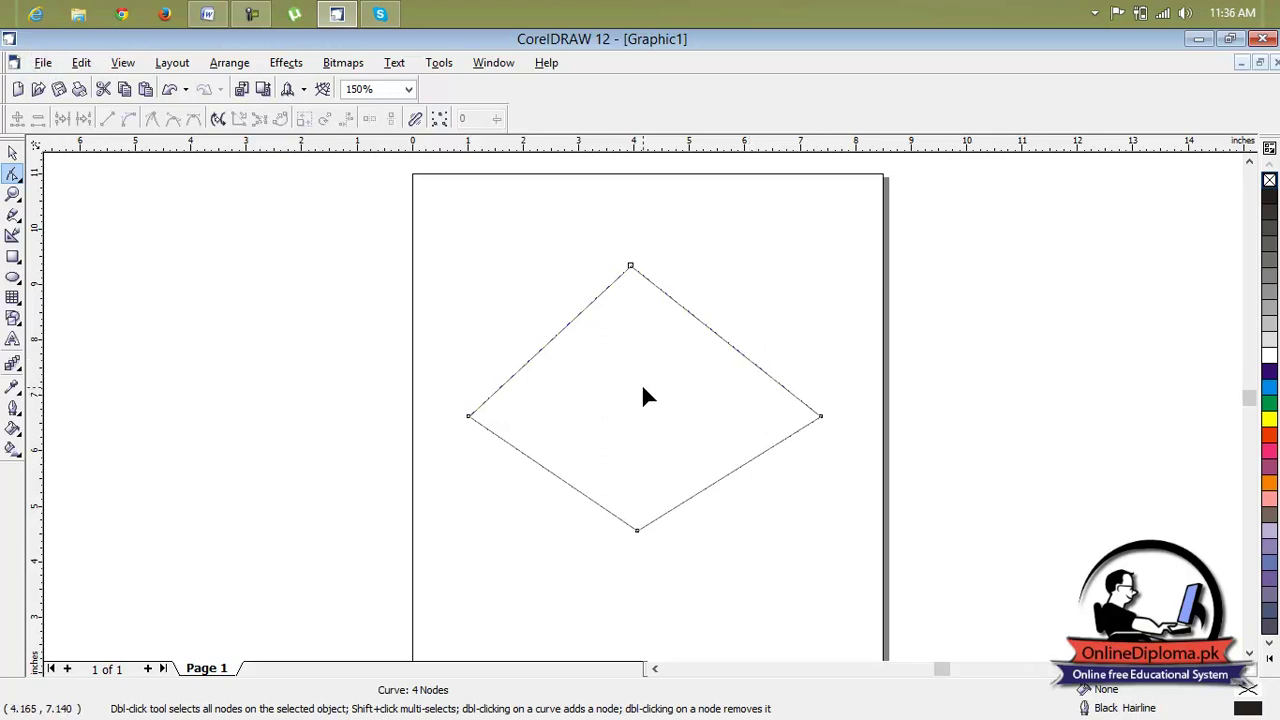
Select the diamond shape with the Pick tool and delete it from the page.
click(12, 153)
click(697, 391)
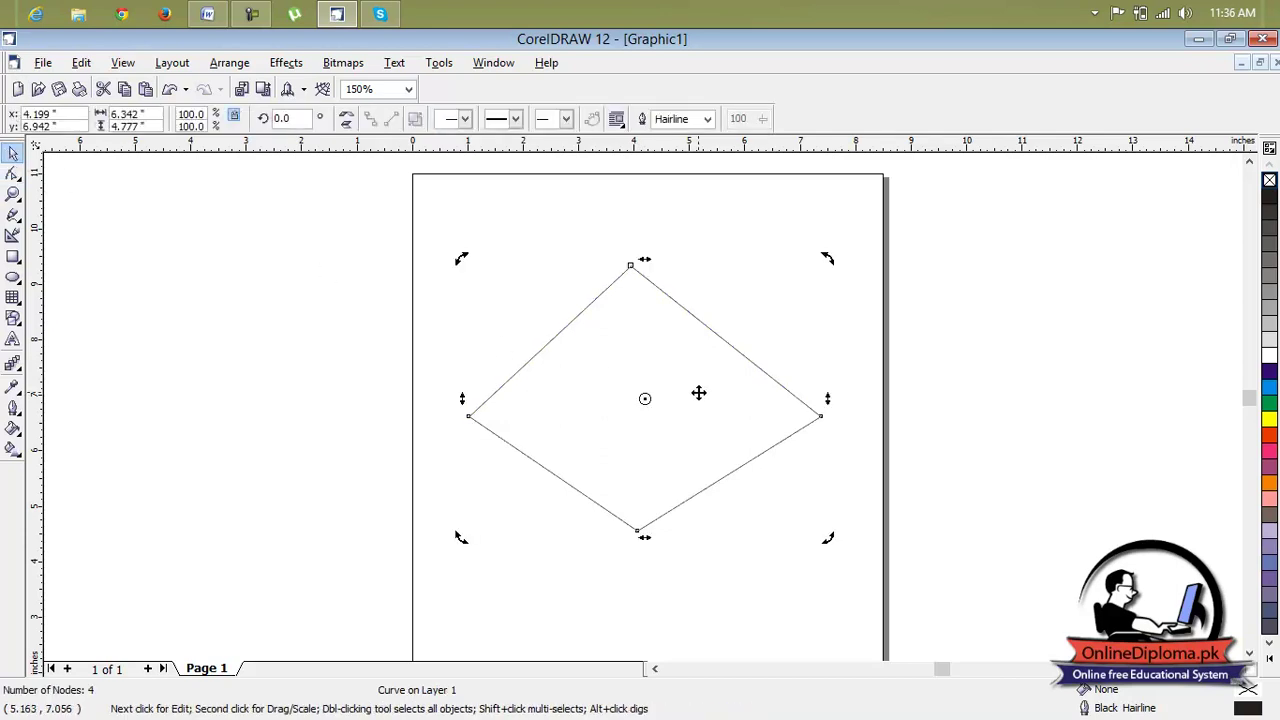
key(Delete)
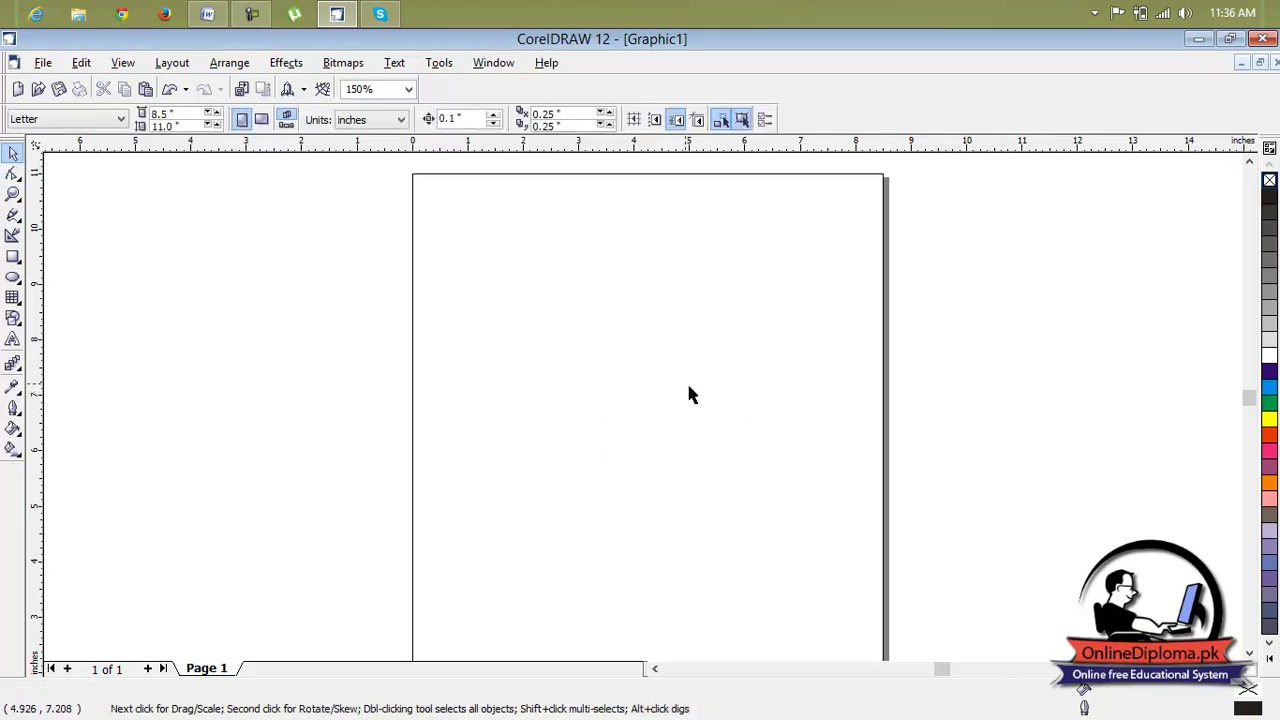
Draw a rectangle about 6.66 by 3.52 inches in the upper part of the page and convert it to curves.
click(12, 258)
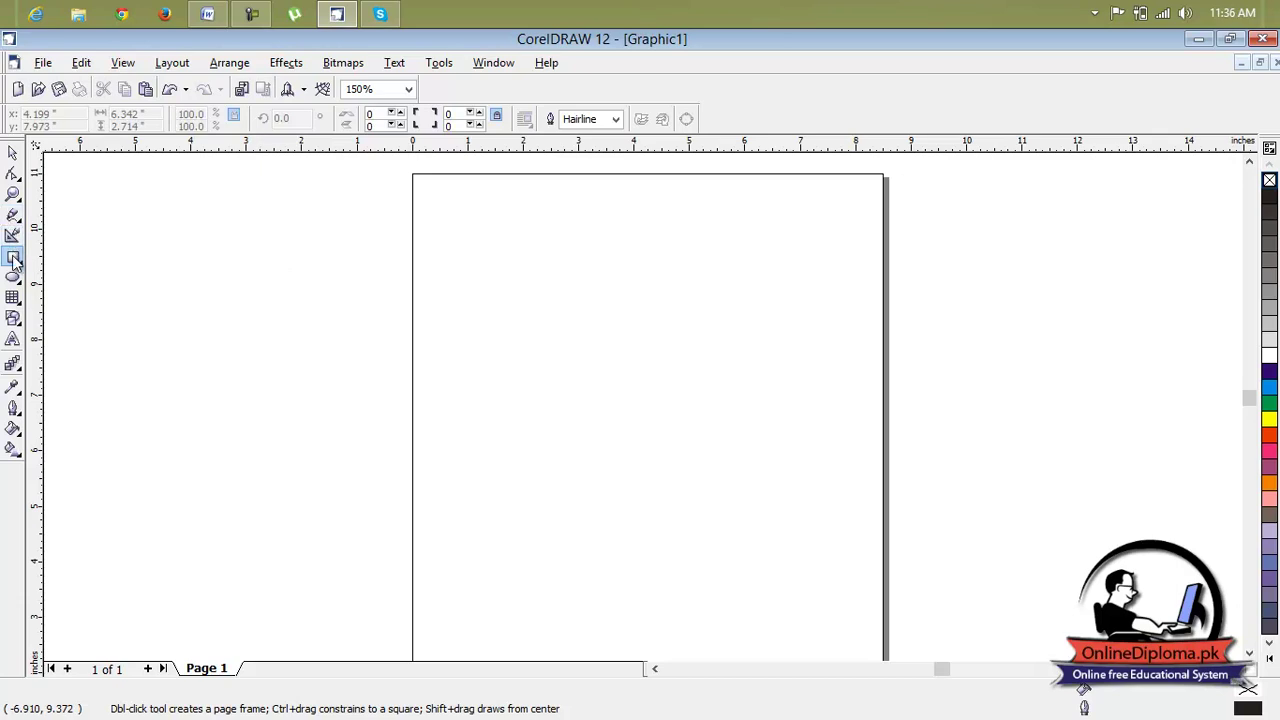
drag(466, 278, 836, 471)
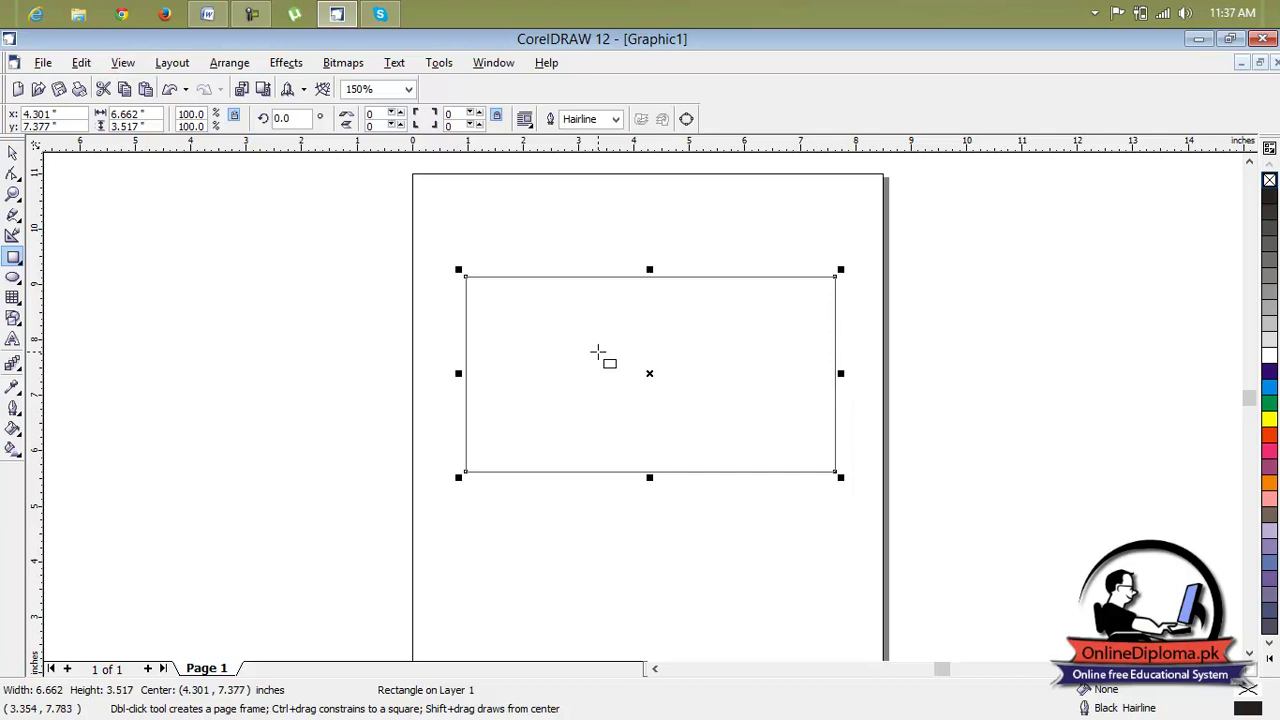
key(ctrl+q)
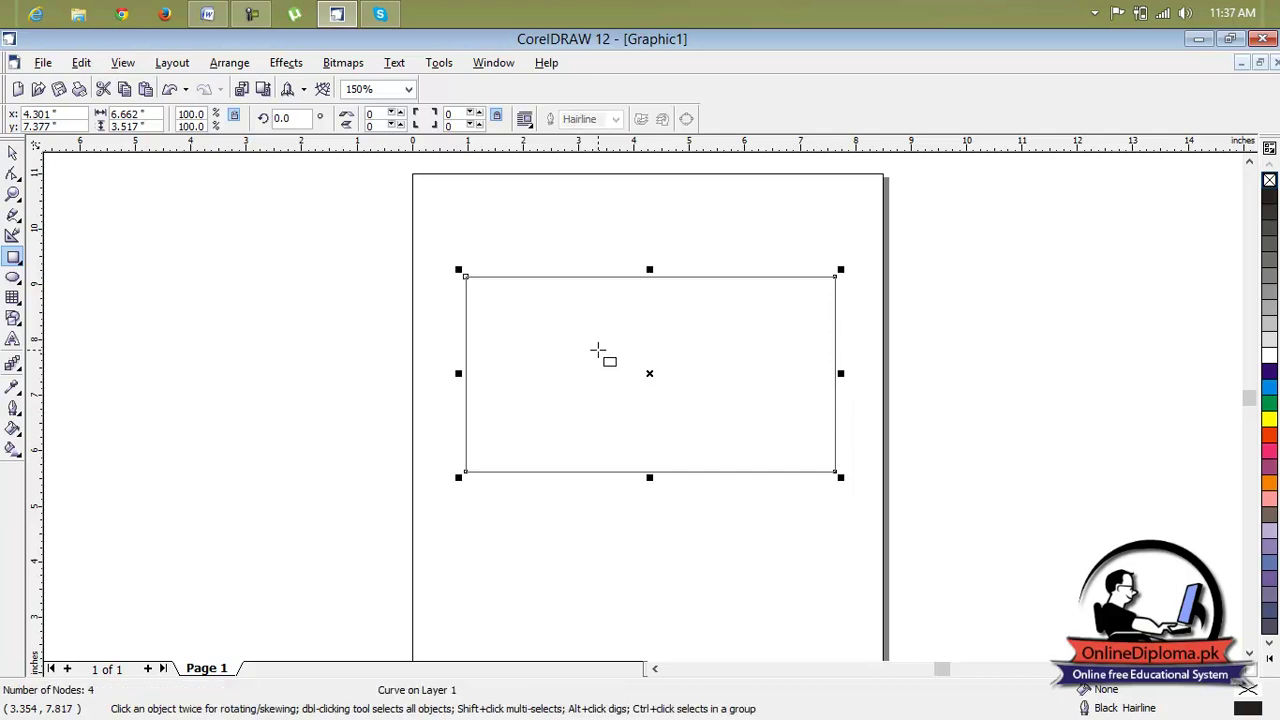
Add a node near the middle of the rectangle's top edge with the Shape tool, at about 3.98 inches horizontally.
click(13, 173)
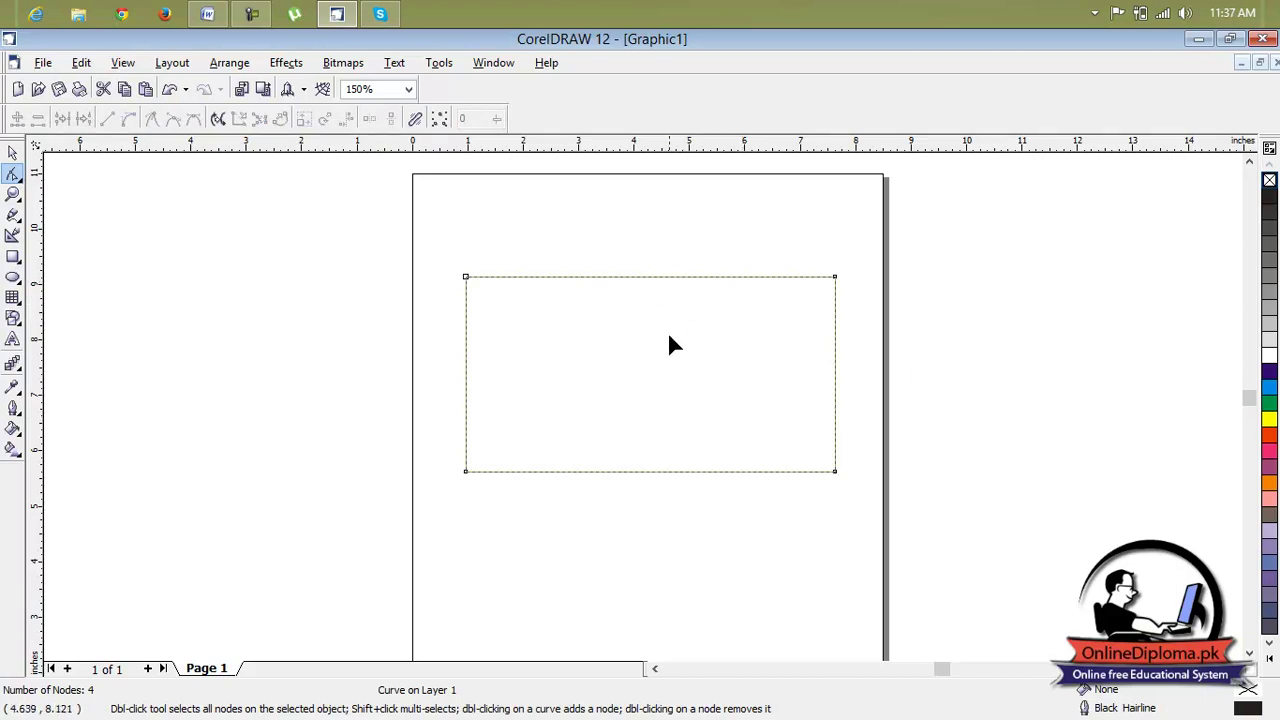
click(563, 276)
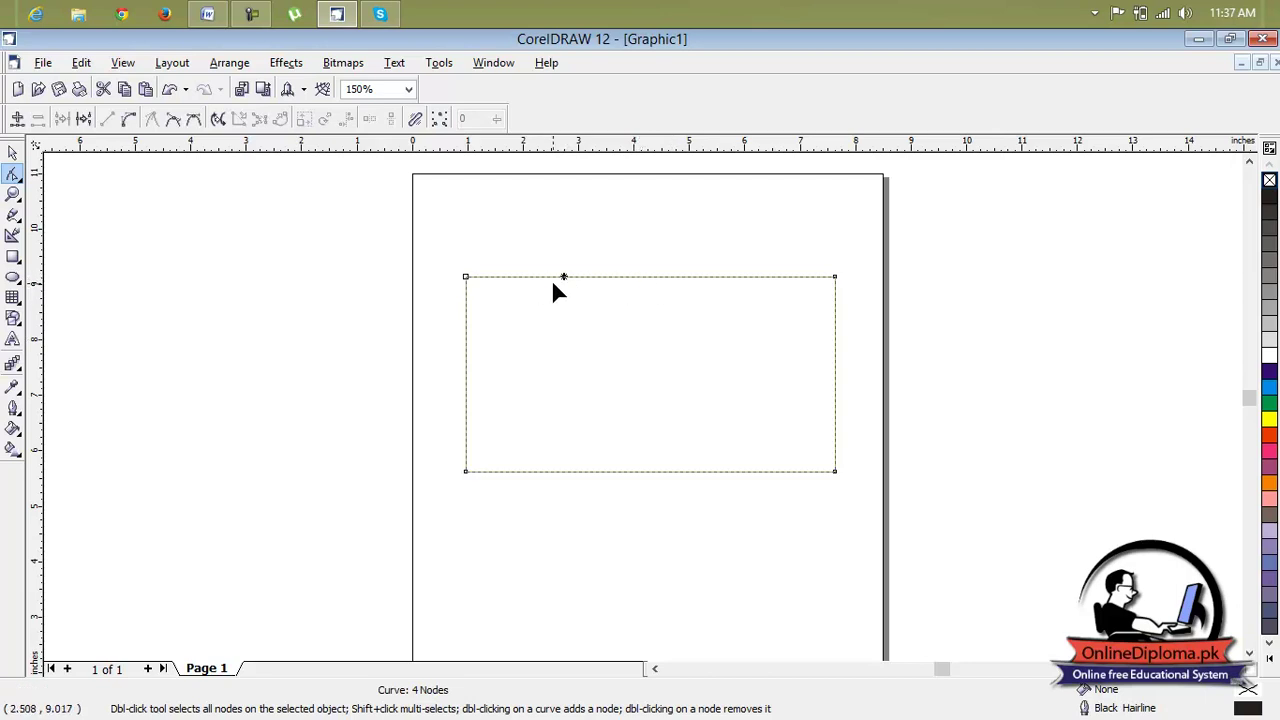
right_click(632, 277)
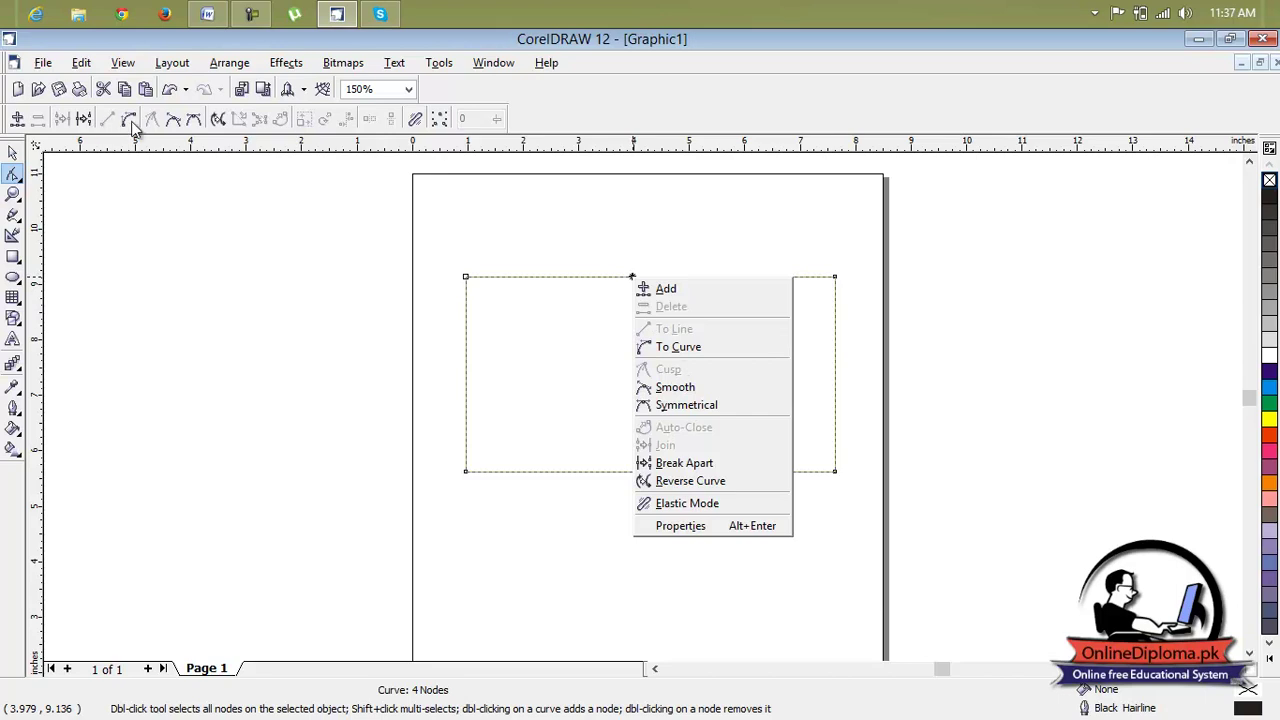
click(330, 190)
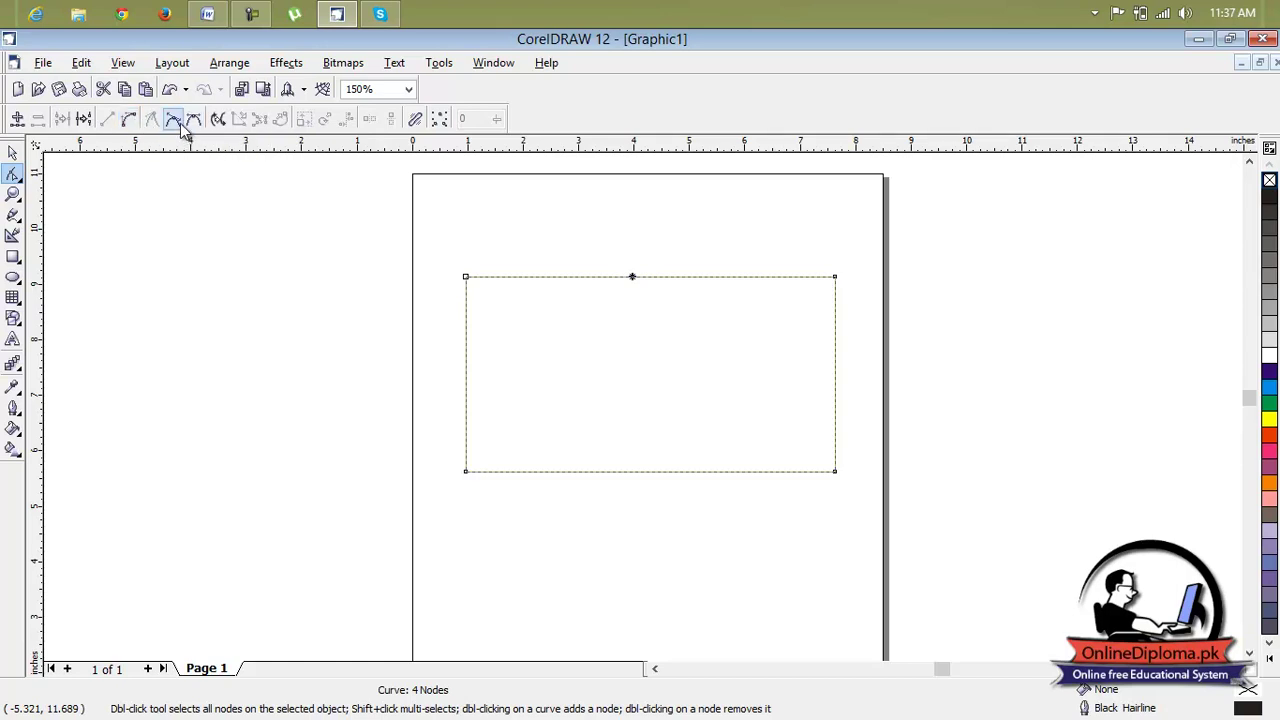
click(18, 120)
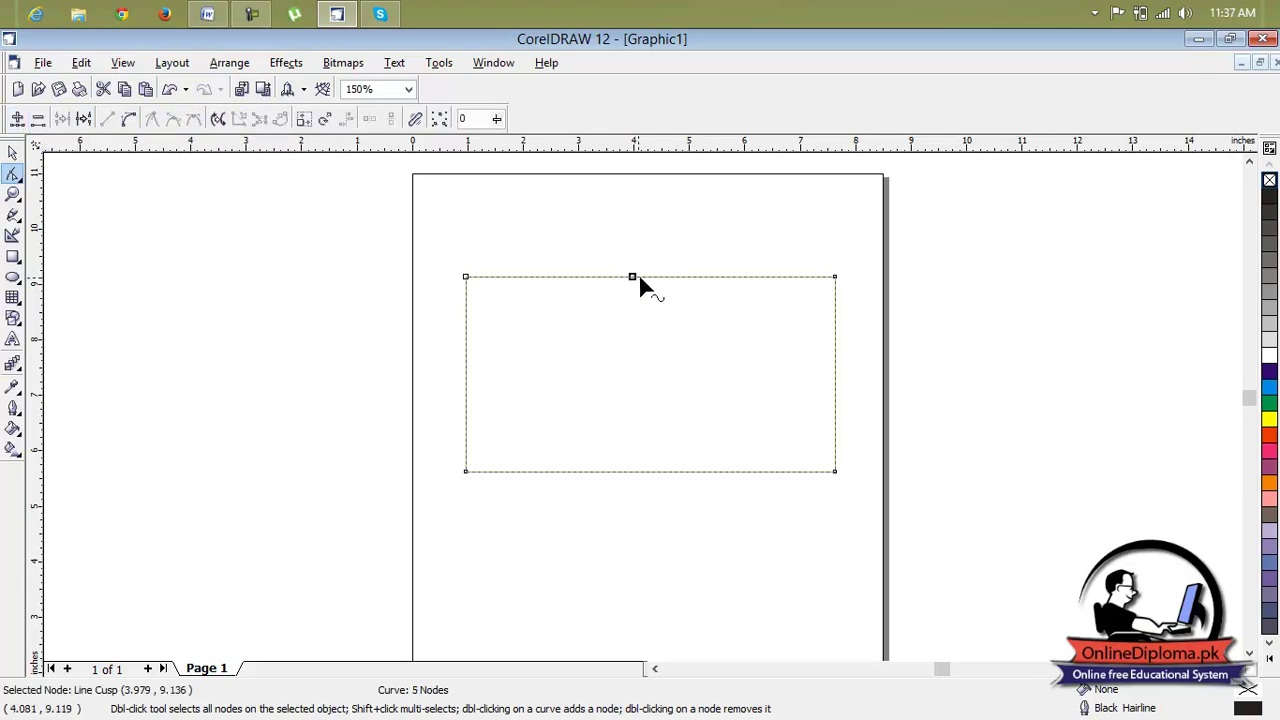
Add another node on the right half of the top edge at about 5.81 inches, and delete it again.
click(733, 276)
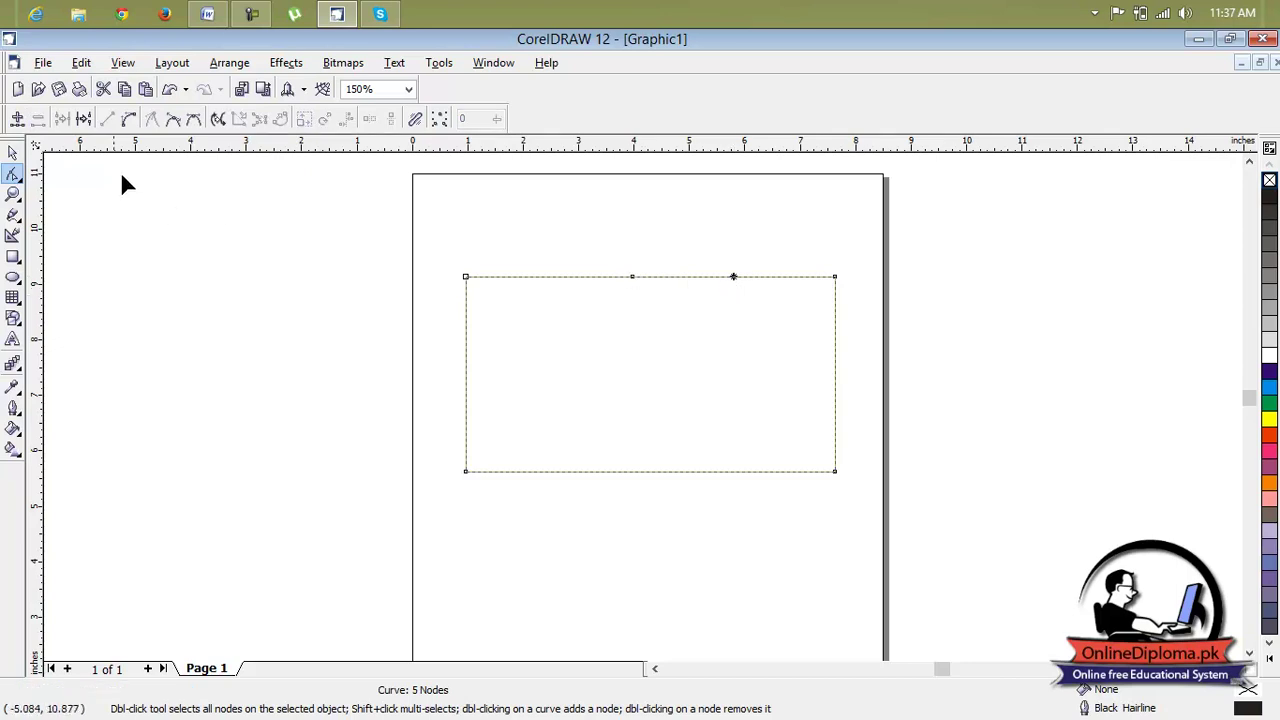
click(17, 119)
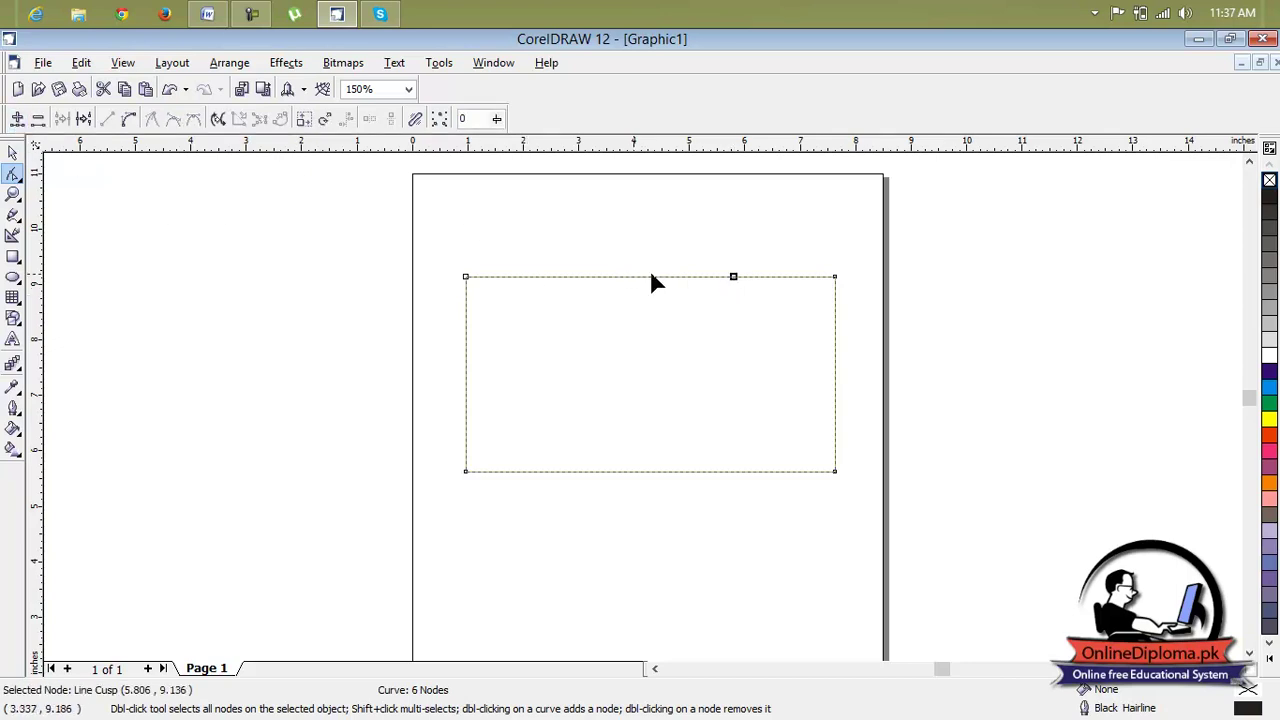
click(40, 118)
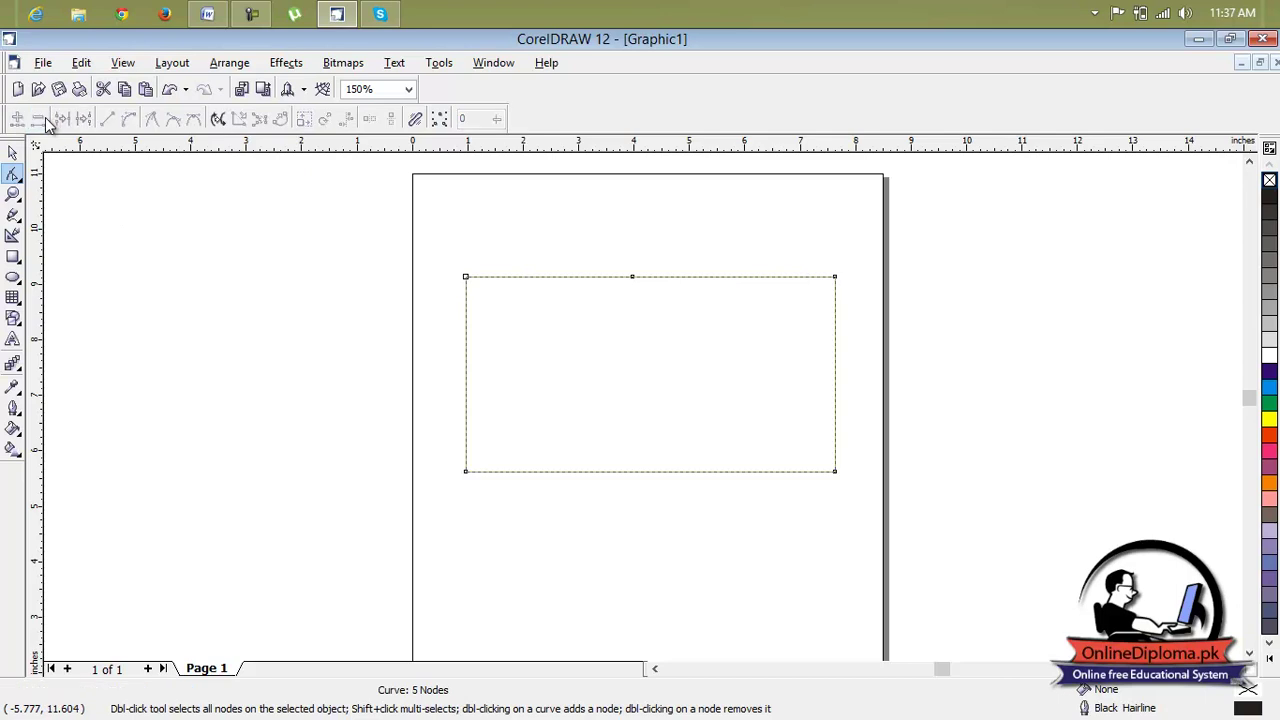
Delete the node near the middle of the rectangle's top edge.
click(632, 277)
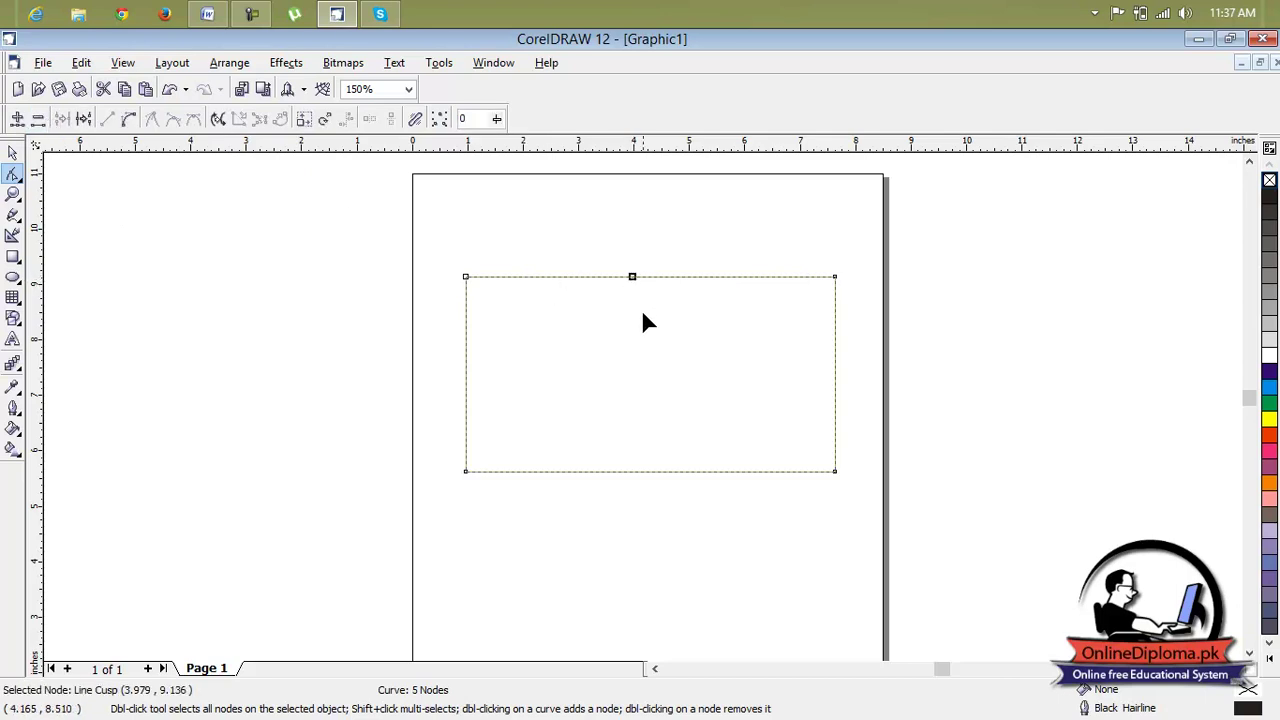
click(40, 118)
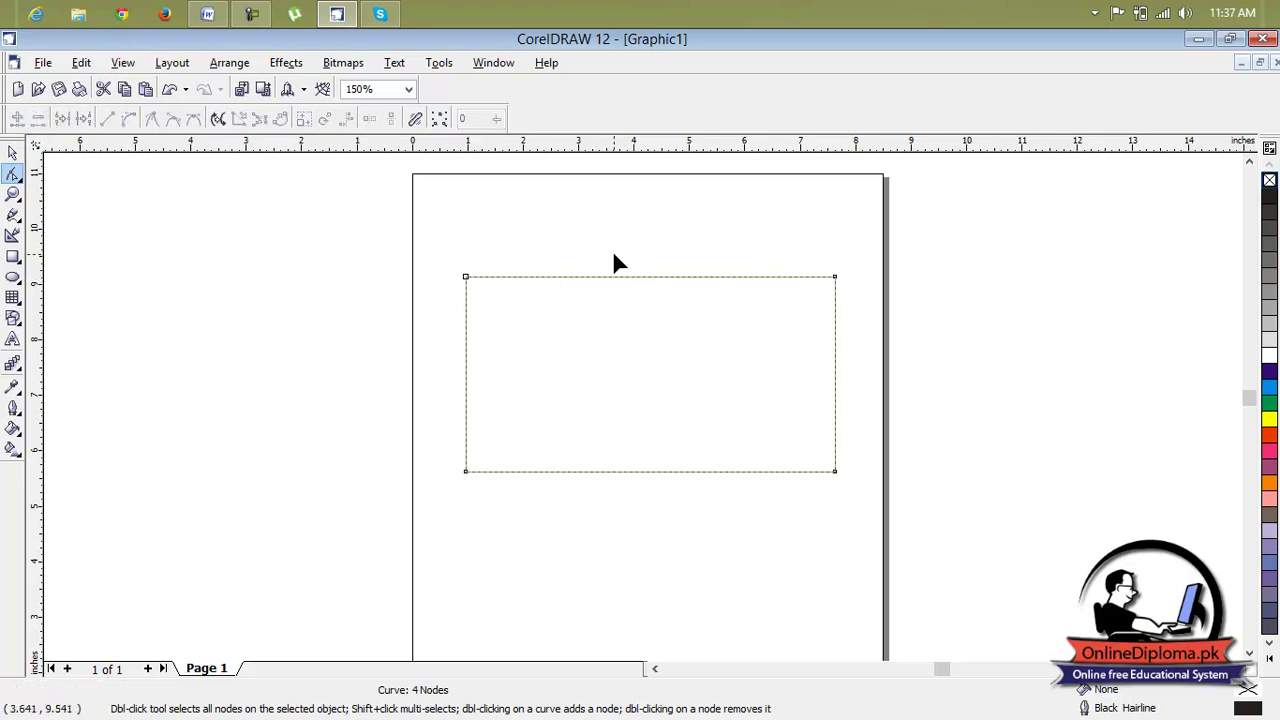
Convert the rectangle's top edge to a curve, bend it downward into an arc and adjust both of its control handles.
click(630, 277)
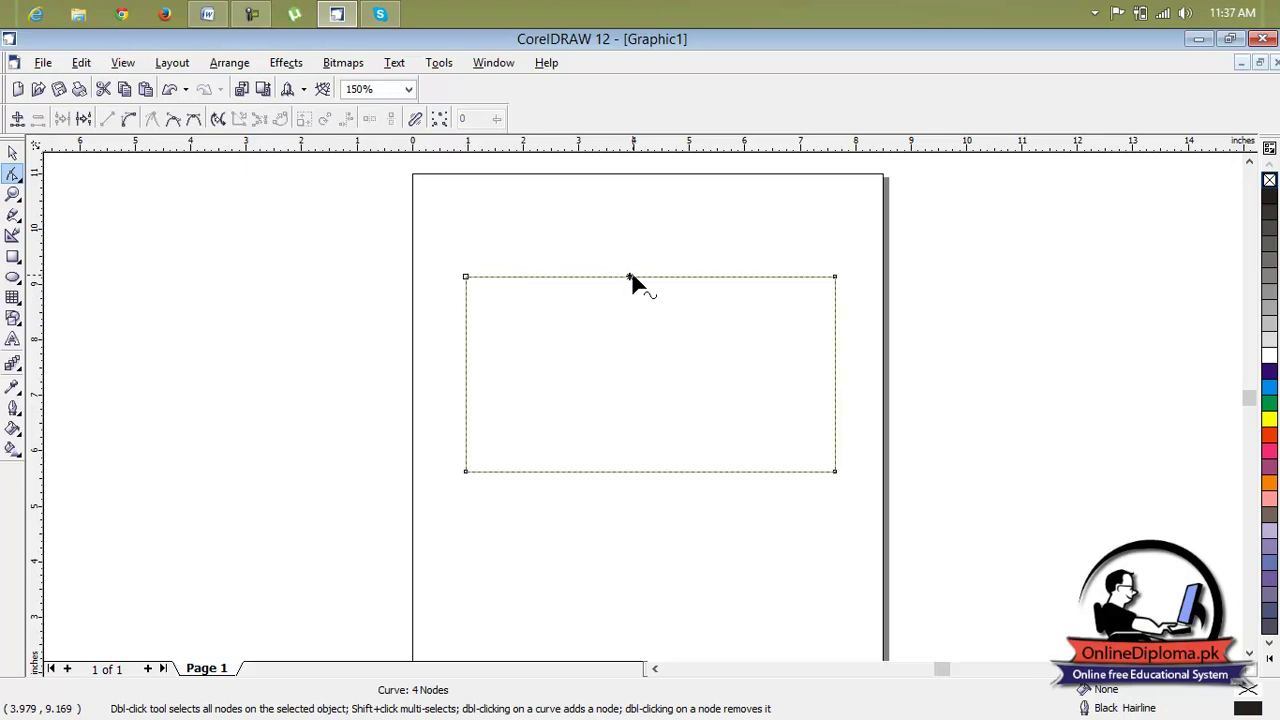
click(128, 120)
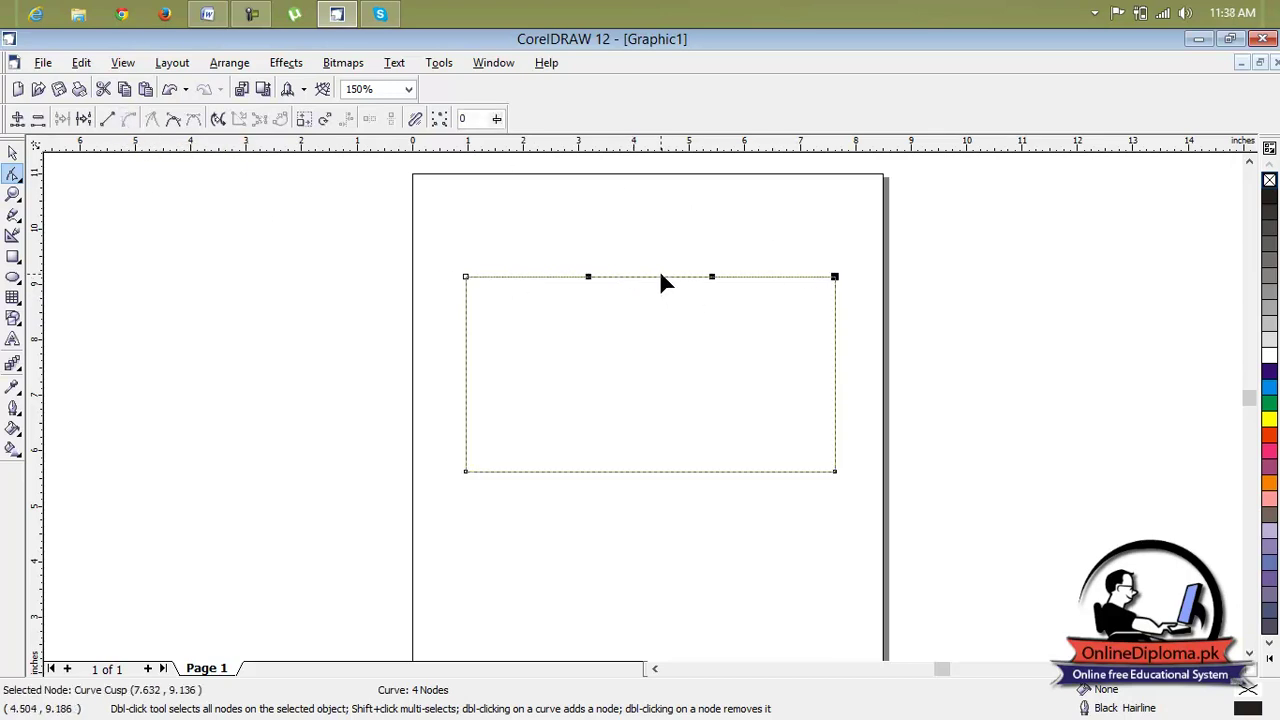
drag(658, 280, 644, 353)
drag(694, 390, 716, 396)
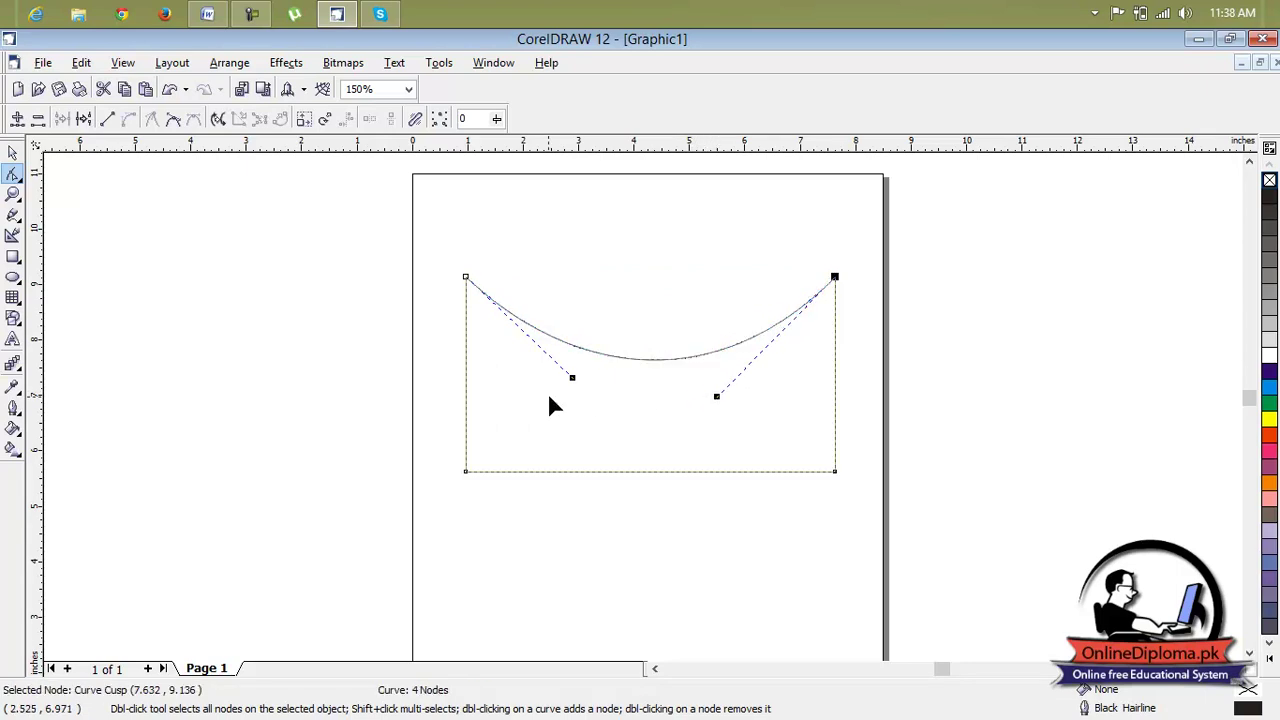
drag(572, 378, 562, 392)
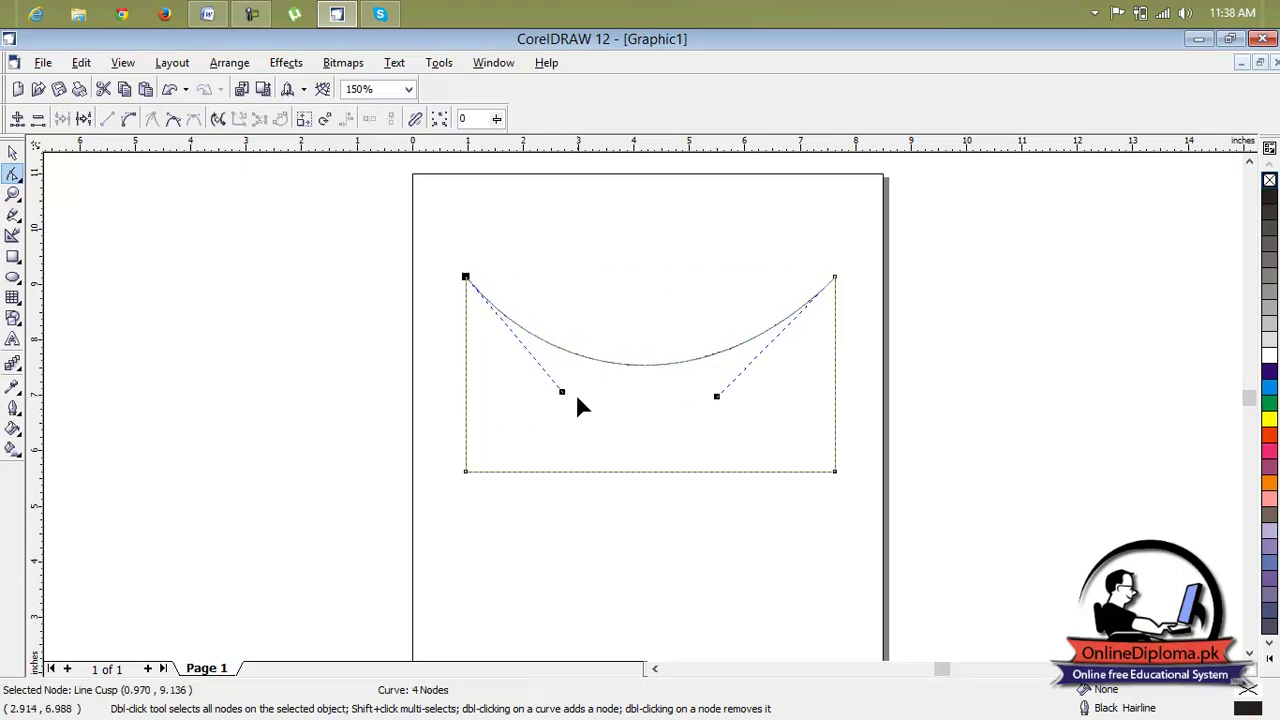
drag(716, 396, 729, 397)
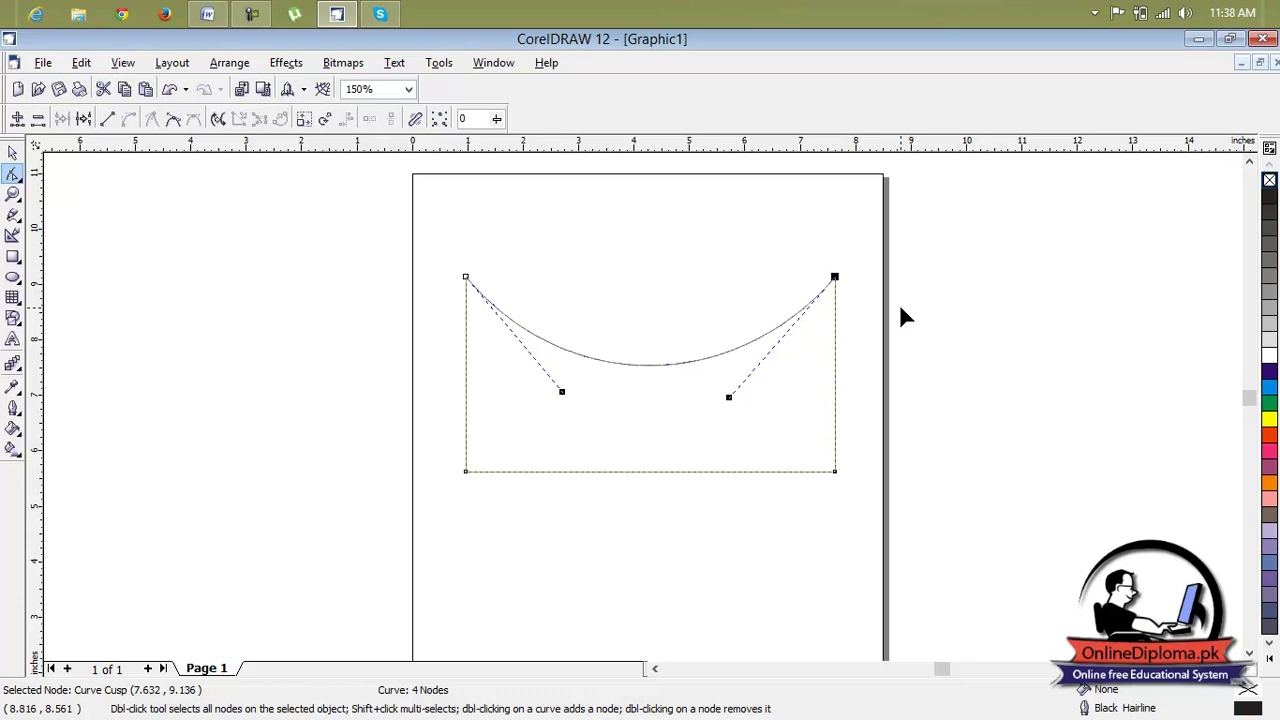
Convert the curved top edge back to a straight line and try smoothing it at a point right of its middle.
click(110, 119)
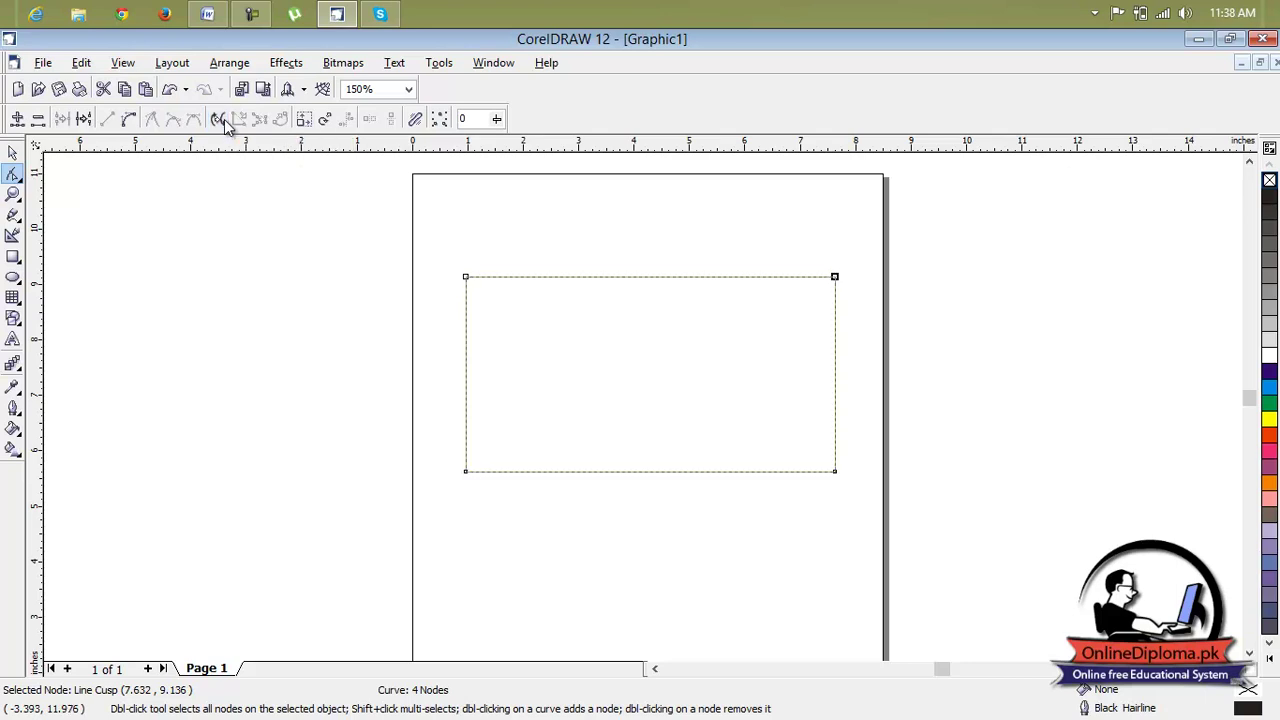
click(667, 277)
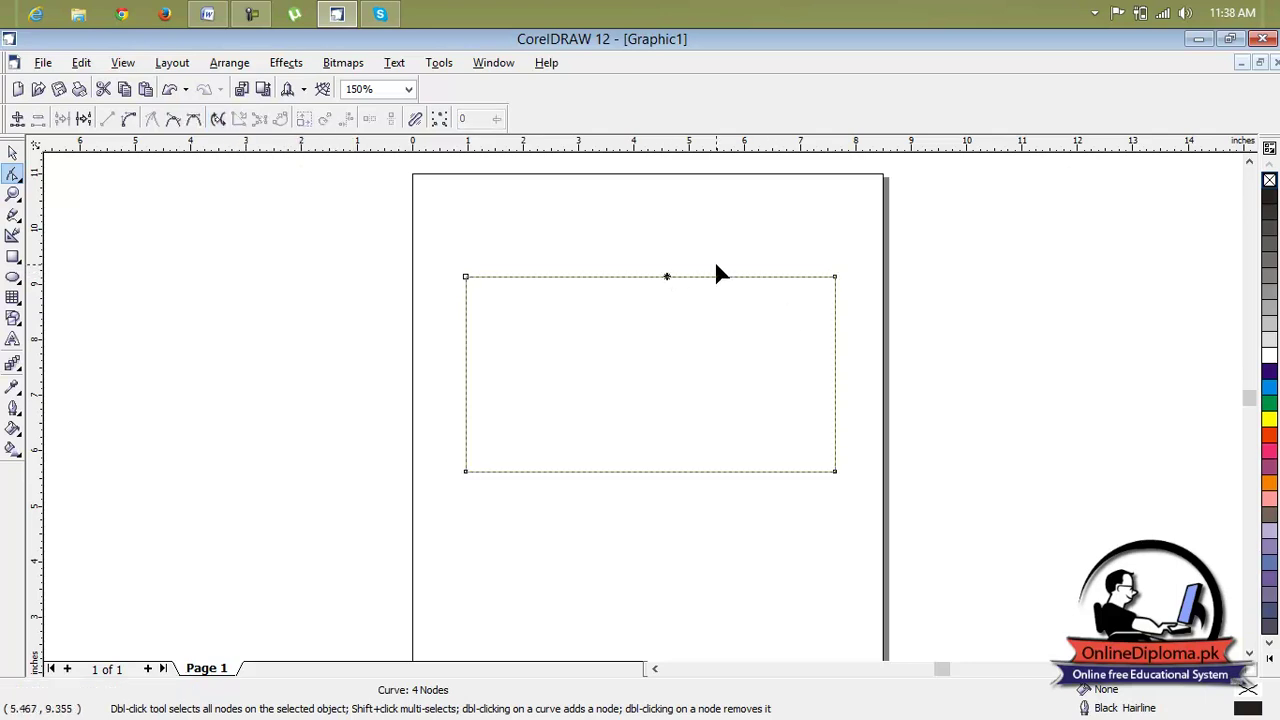
click(174, 119)
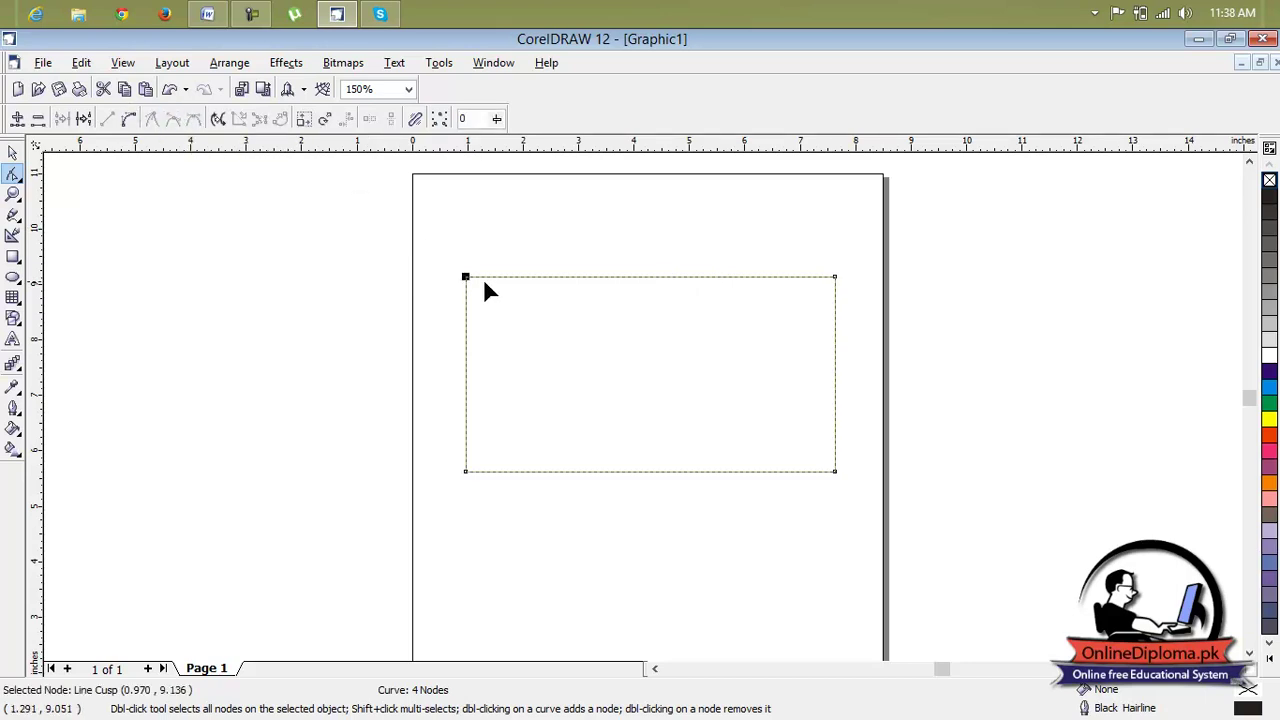
Move the rectangle's top-left corner node to about (1.02, 9.25) inches and undo the move.
mouse_move(466, 277)
mouse_down()
mouse_move(498, 311)
mouse_move(468, 270)
mouse_up()
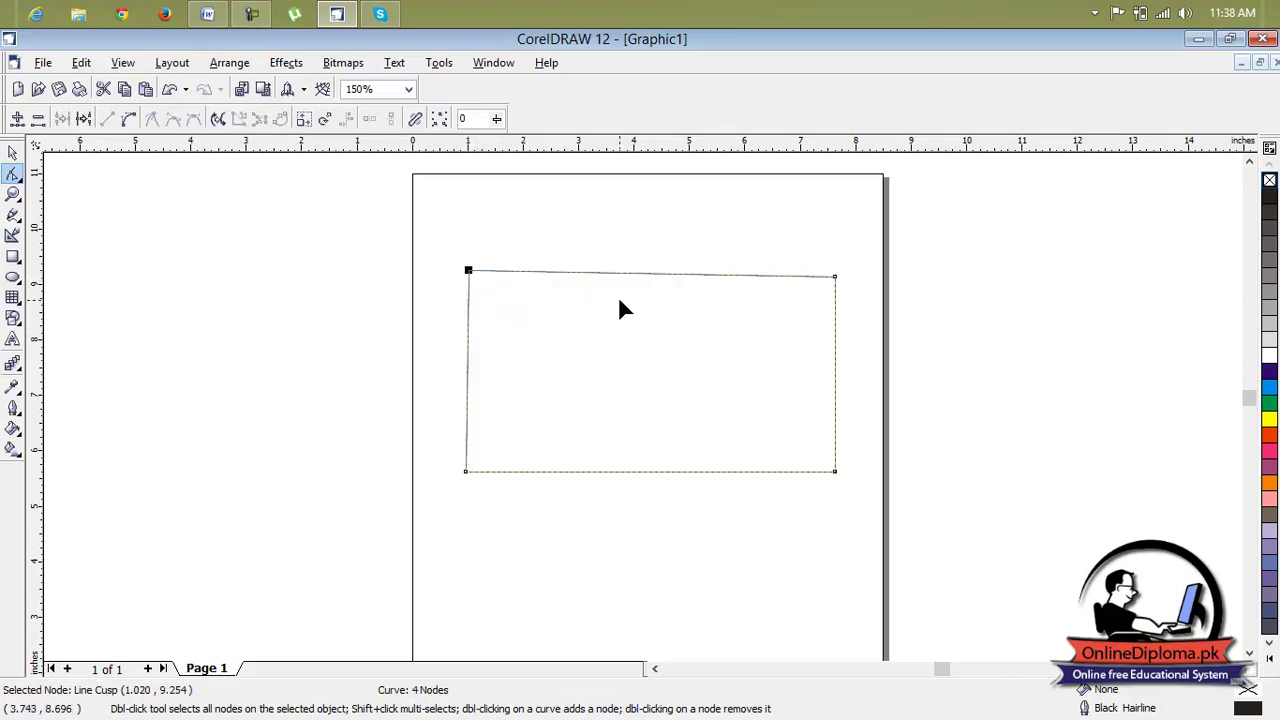
key(ctrl+z)
key(ctrl+z)
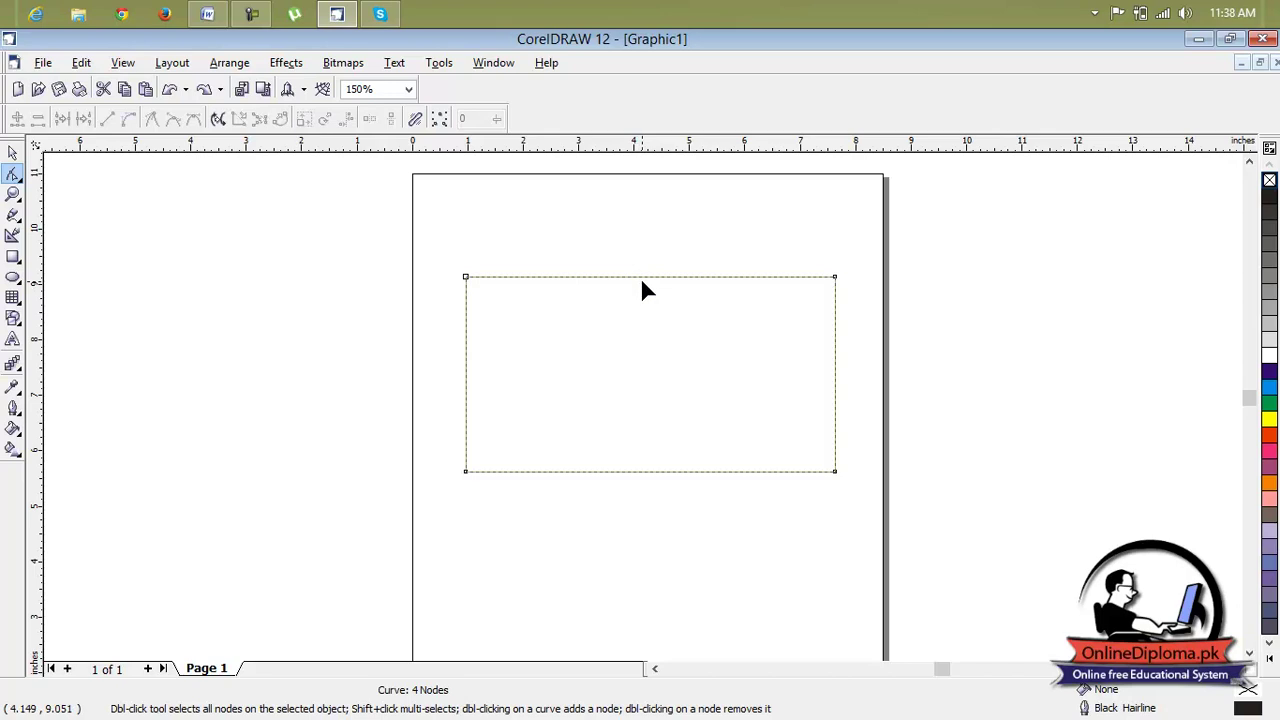
Break the rectangle's top edge apart at a point about 4.20 inches horizontally.
double_click(644, 277)
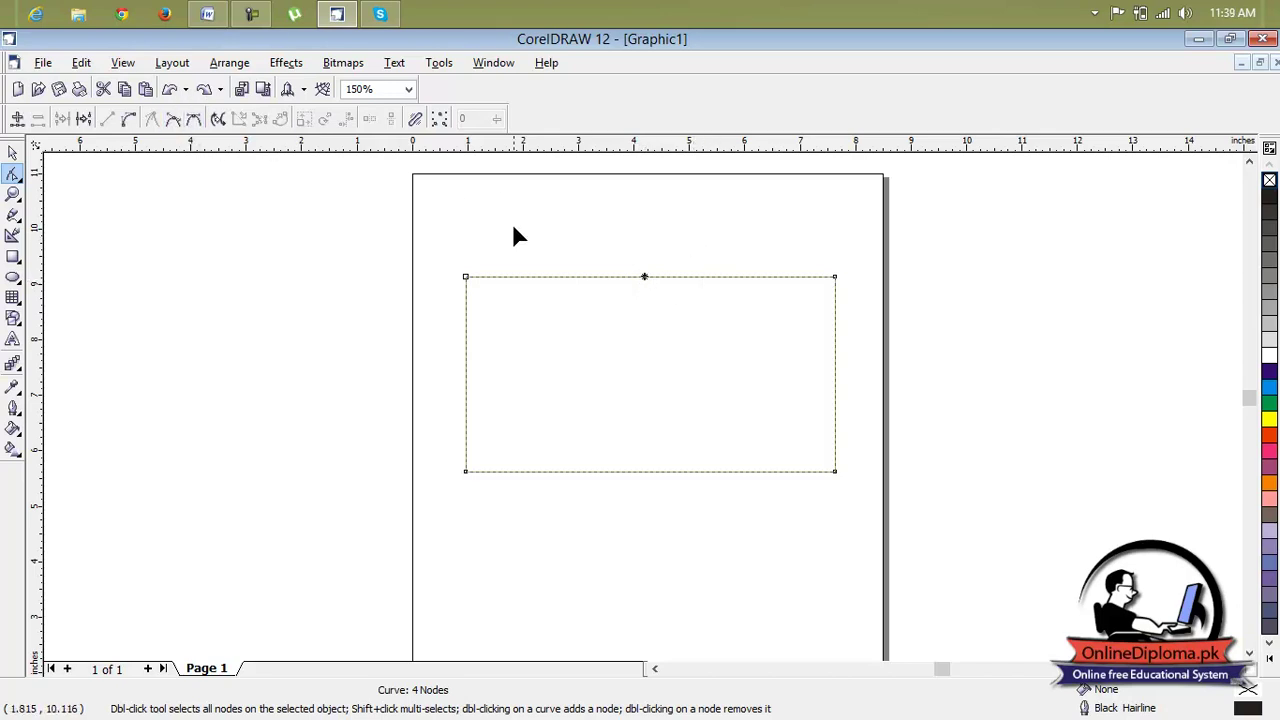
right_click(644, 277)
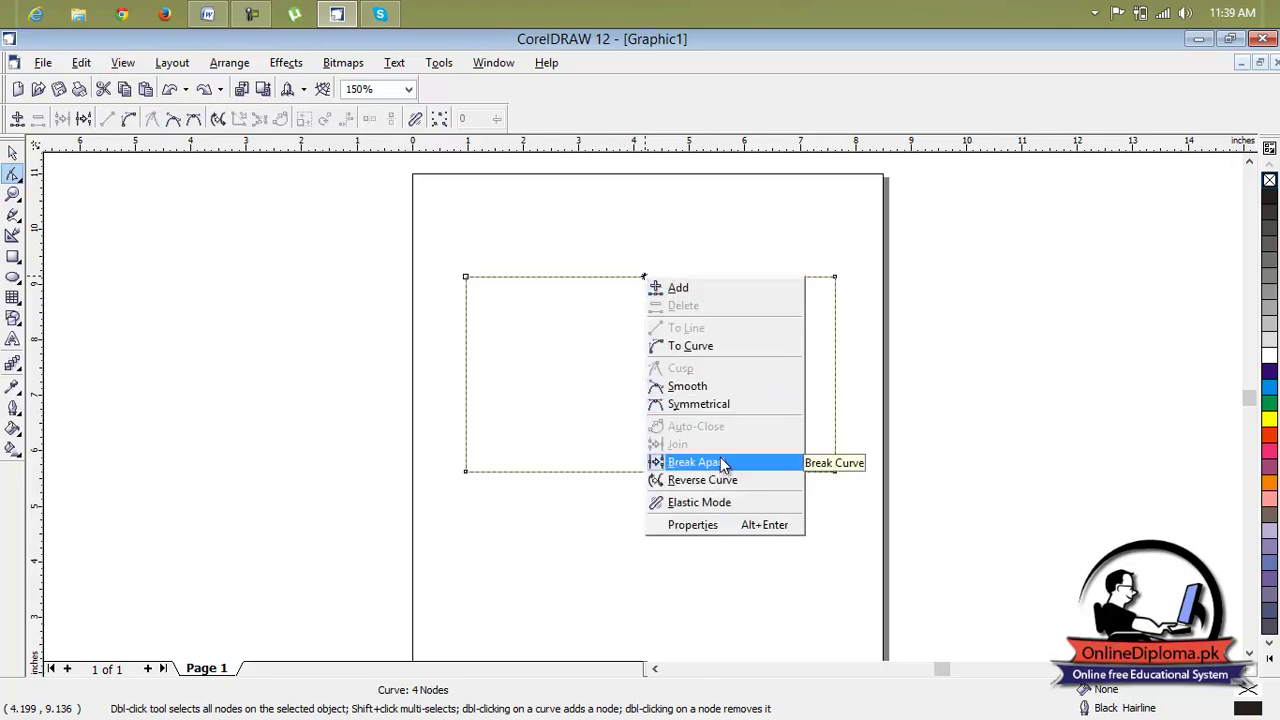
click(724, 464)
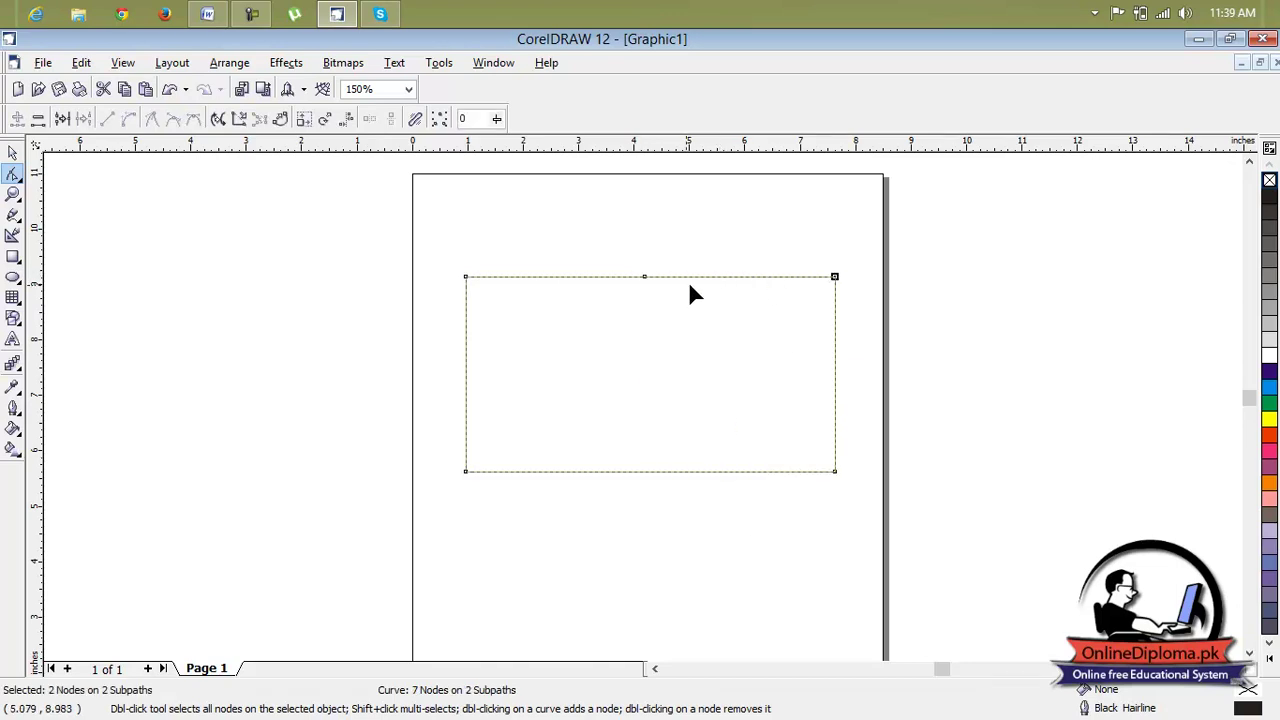
Pull the loose end of the top edge's right part down to about (4.20, 7.68) inches and undo the move.
click(644, 277)
drag(651, 278, 651, 357)
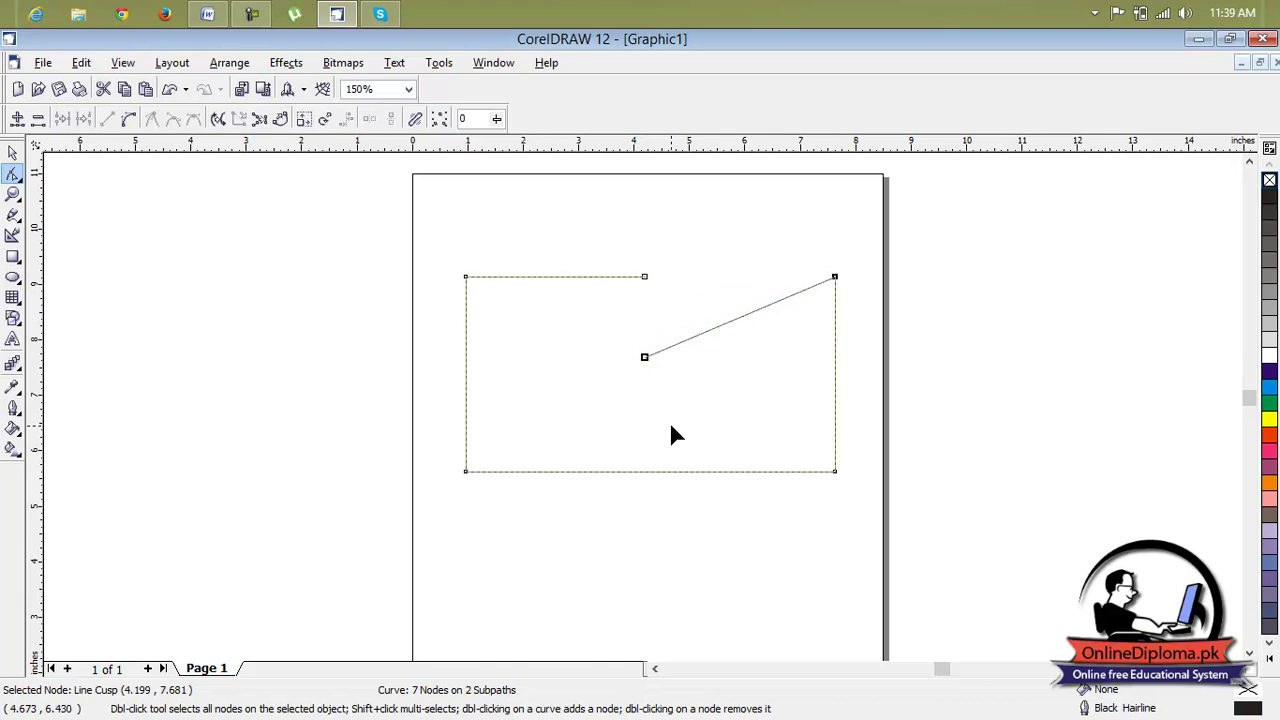
key(ctrl+z)
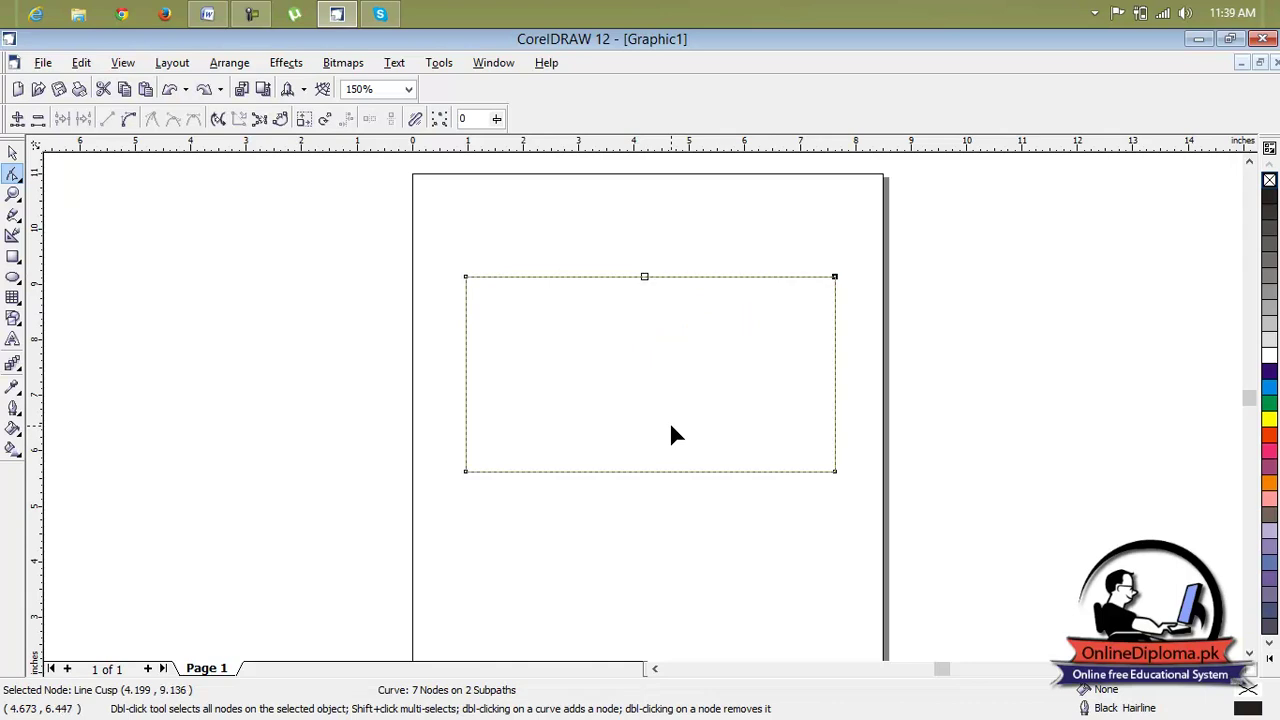
Reselect the broken rectangle and reverse its curve direction at a point near the break in the top edge.
right_click(646, 282)
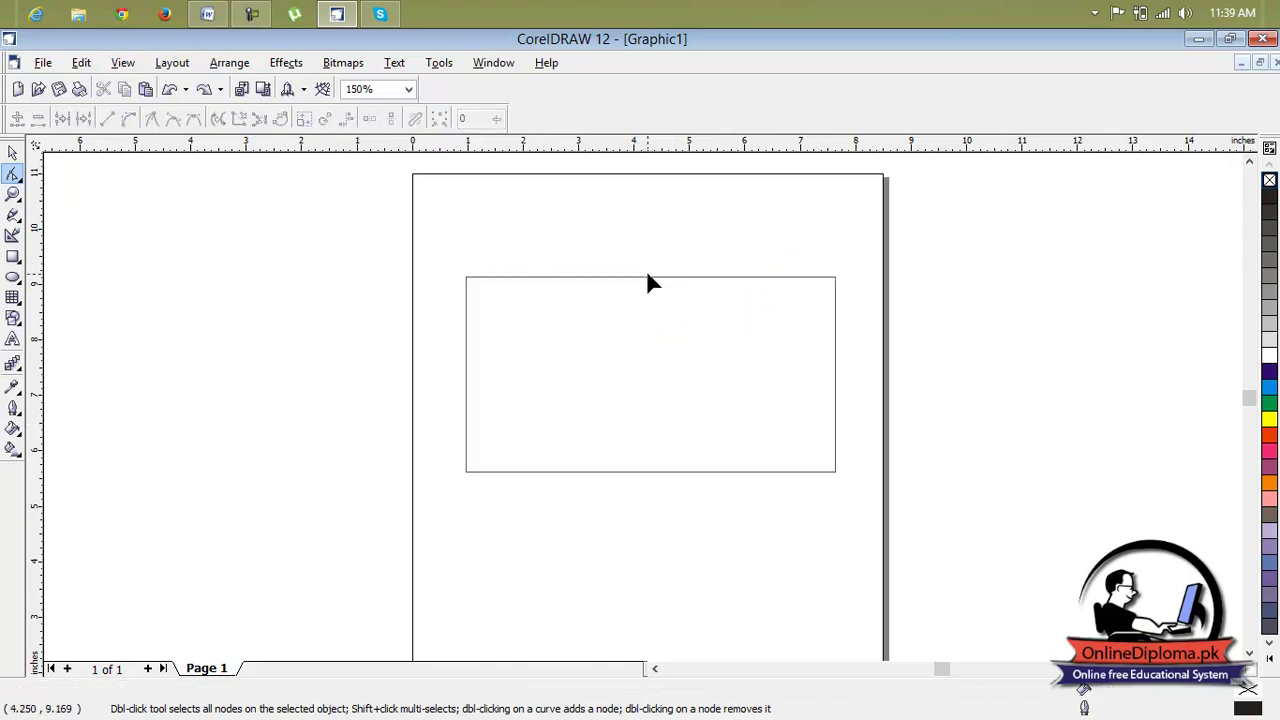
click(640, 284)
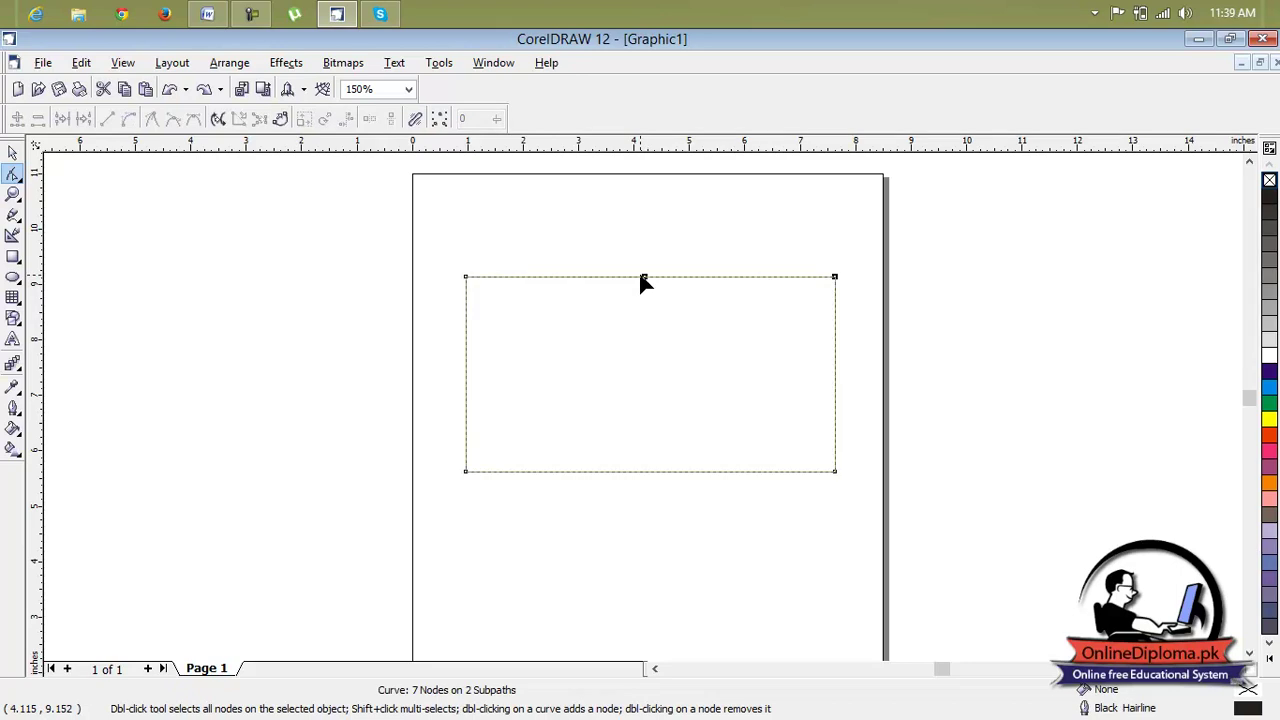
right_click(643, 283)
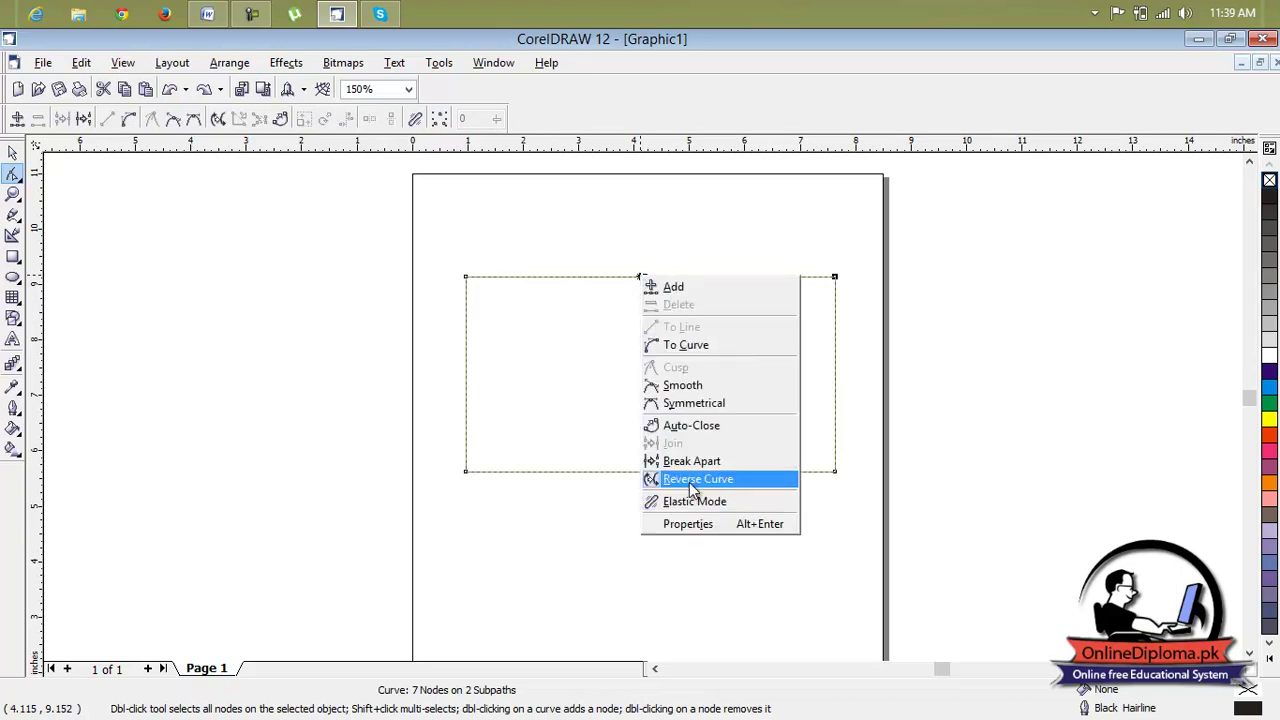
click(689, 484)
Pull the left part's loose end down to about (4.32, 8.26) inches and undo back to the unbroken rectangle.
click(653, 282)
drag(653, 280, 658, 334)
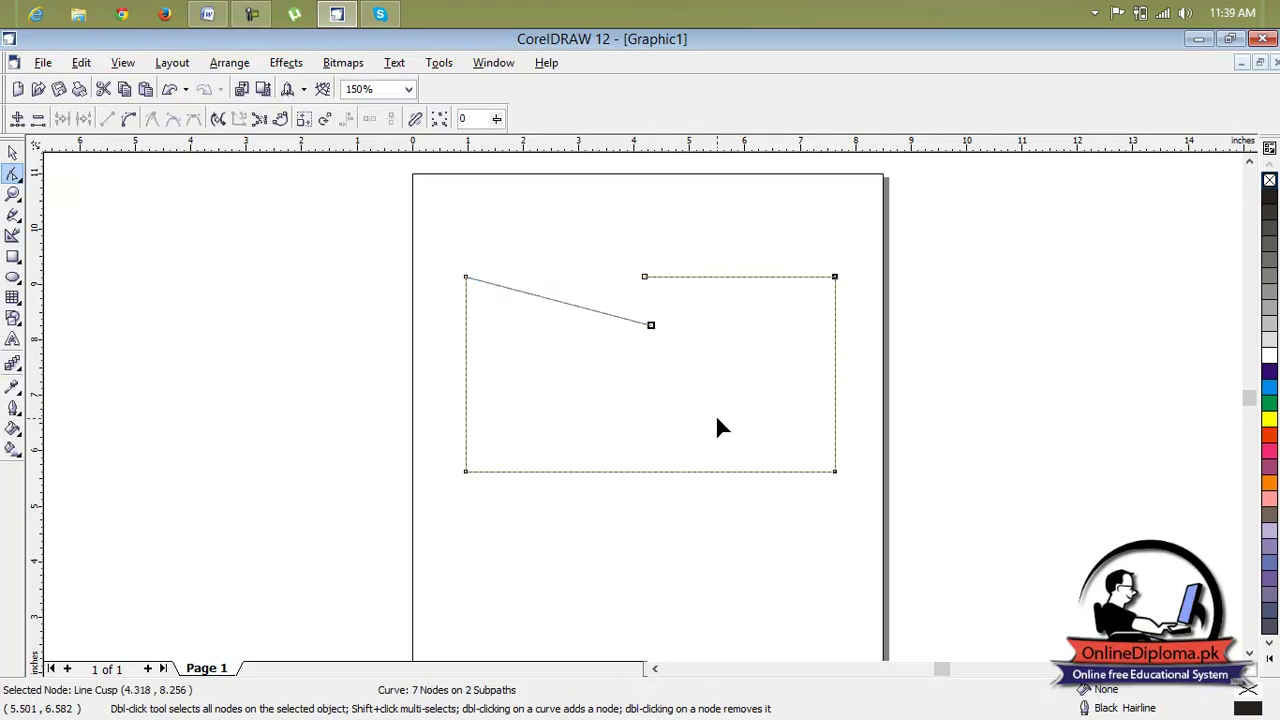
key(ctrl+z)
key(ctrl+z)
Convert the top edge to a curve and bend its middle down to about 8.12 inches vertically, with the curve direction reversed.
right_click(650, 276)
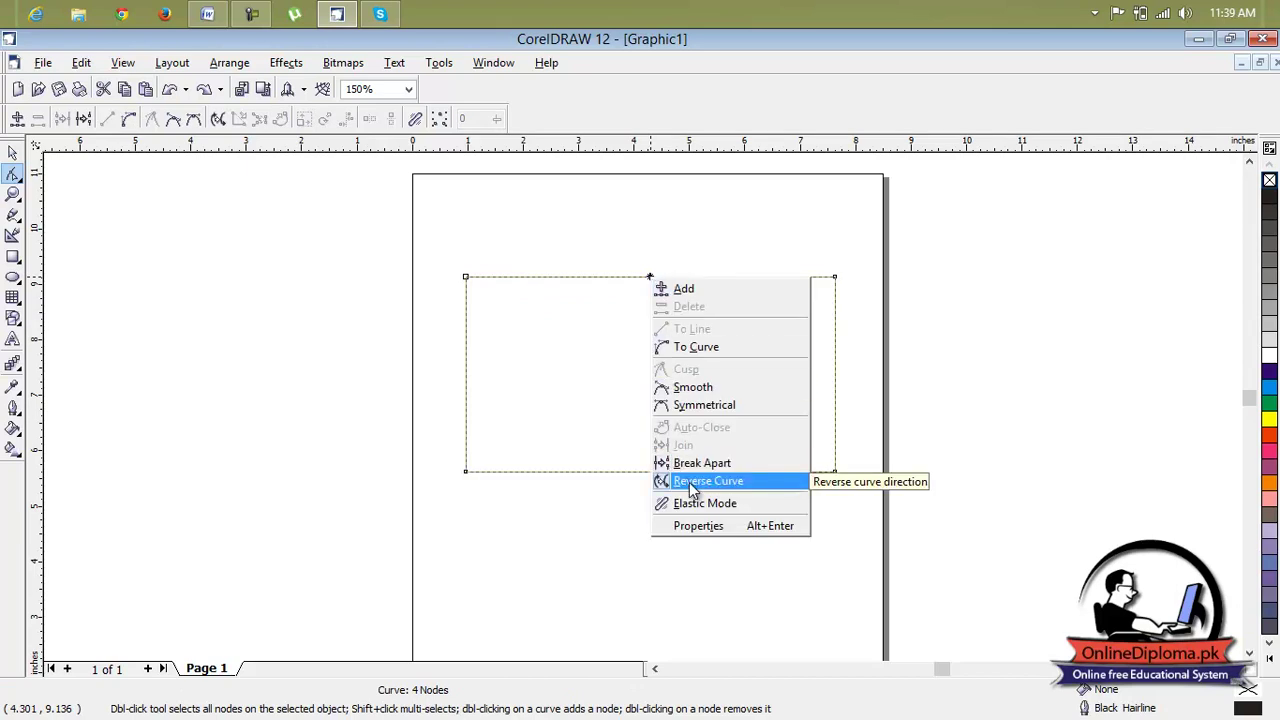
click(665, 347)
drag(645, 271, 657, 333)
right_click(657, 333)
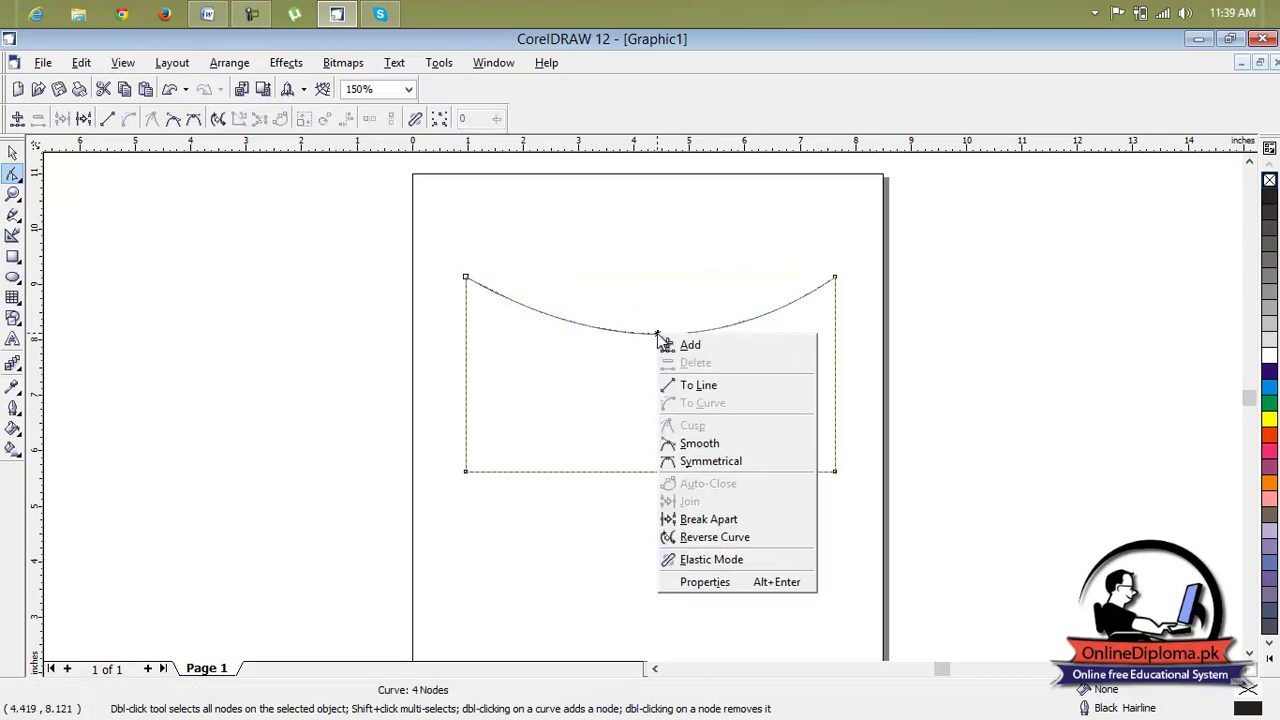
click(700, 537)
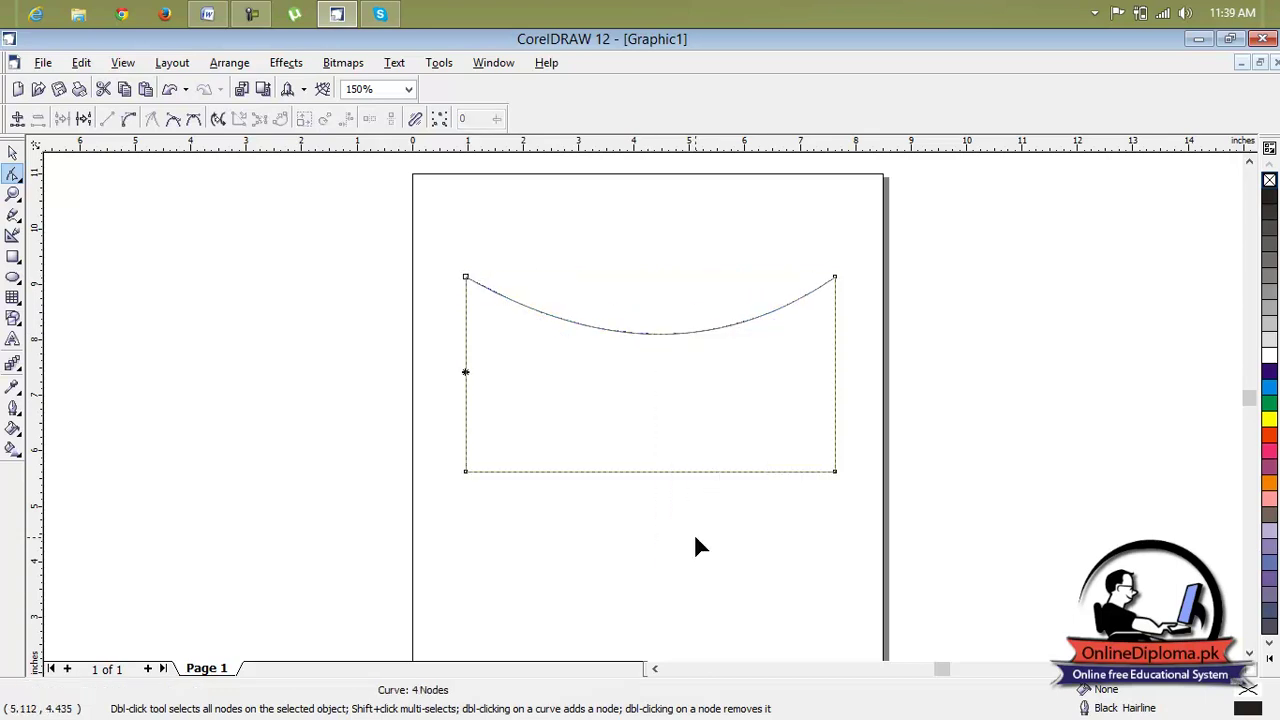
Convert the left edge to a curve and bend it inward to about 1.75 inches horizontally, reversing the curve direction again.
right_click(466, 373)
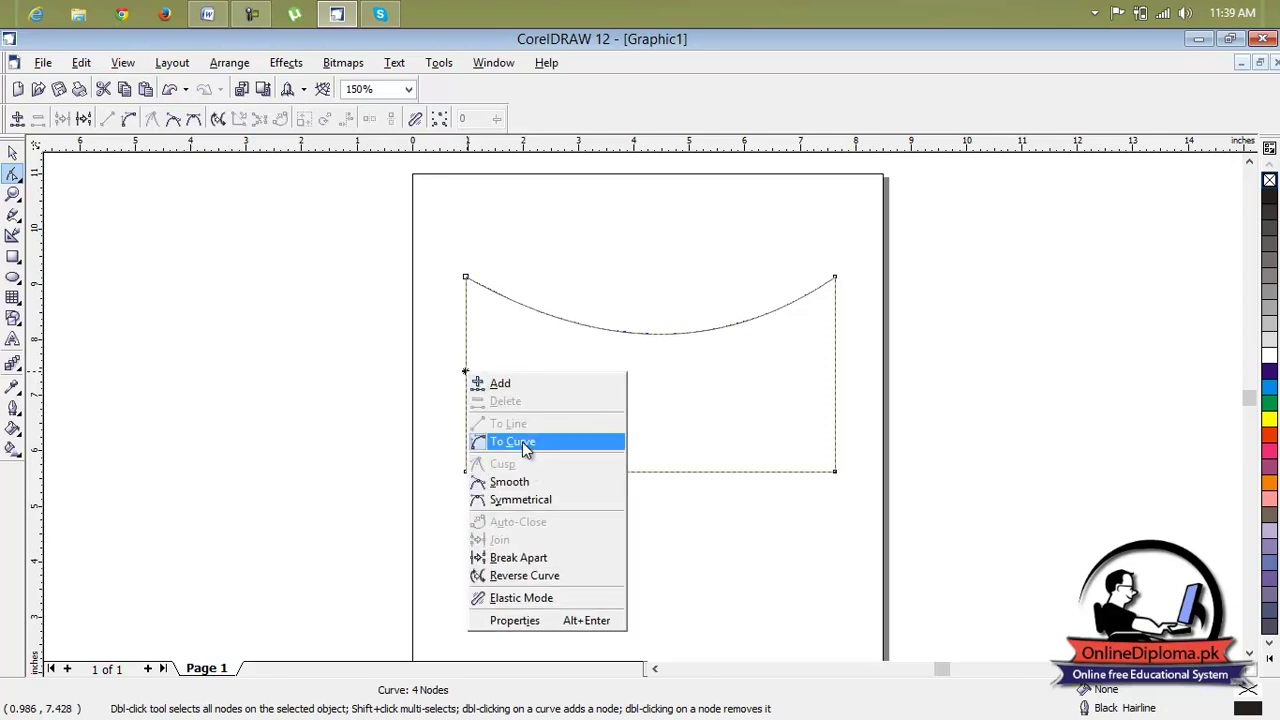
click(522, 444)
drag(468, 372, 507, 386)
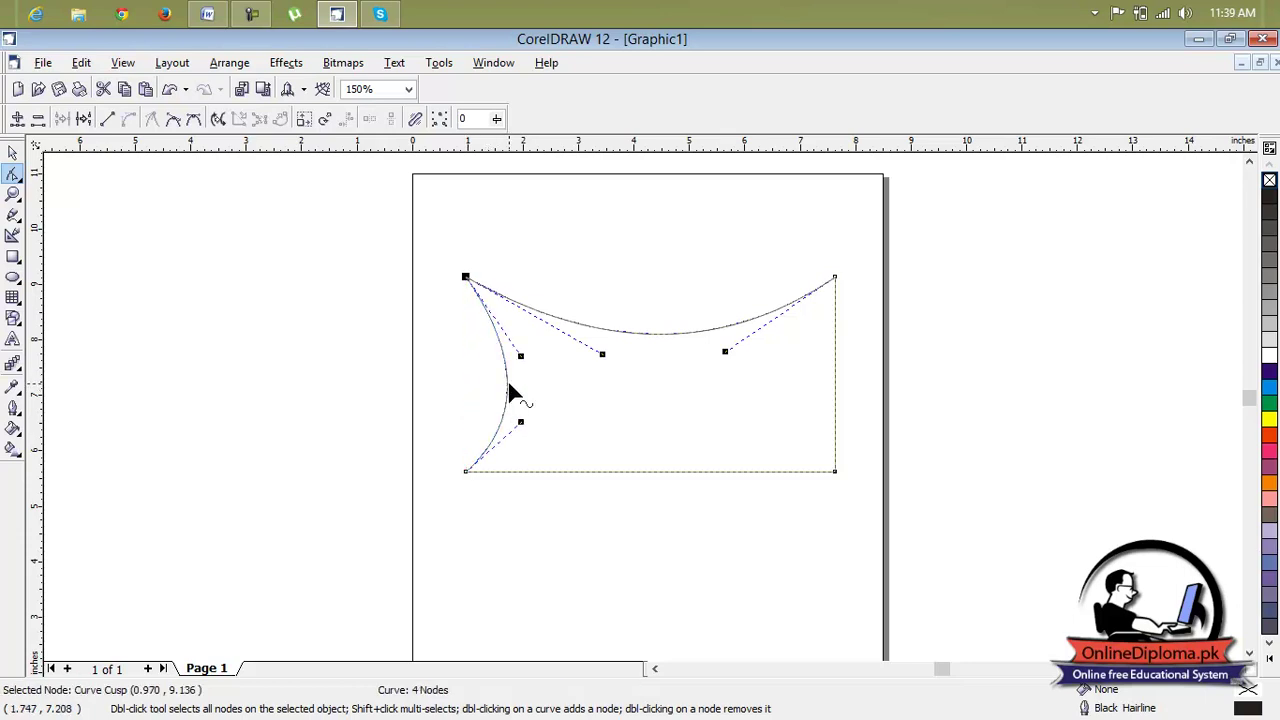
right_click(508, 384)
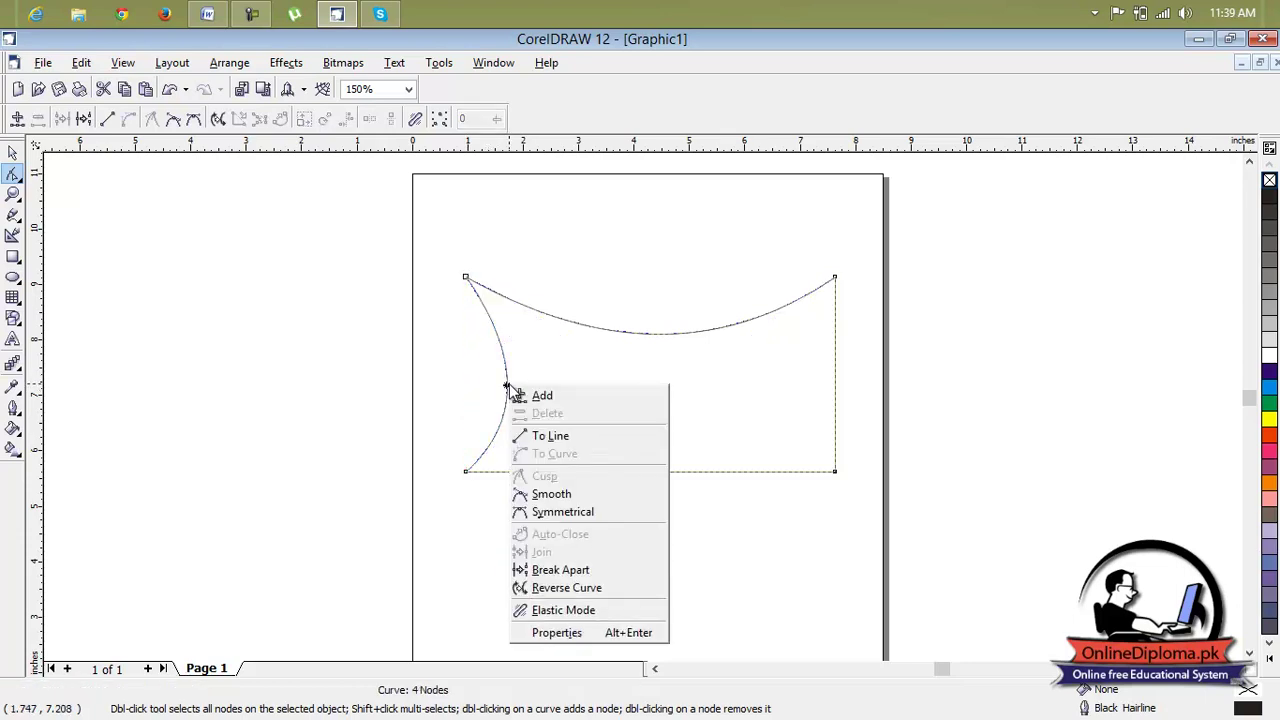
click(606, 589)
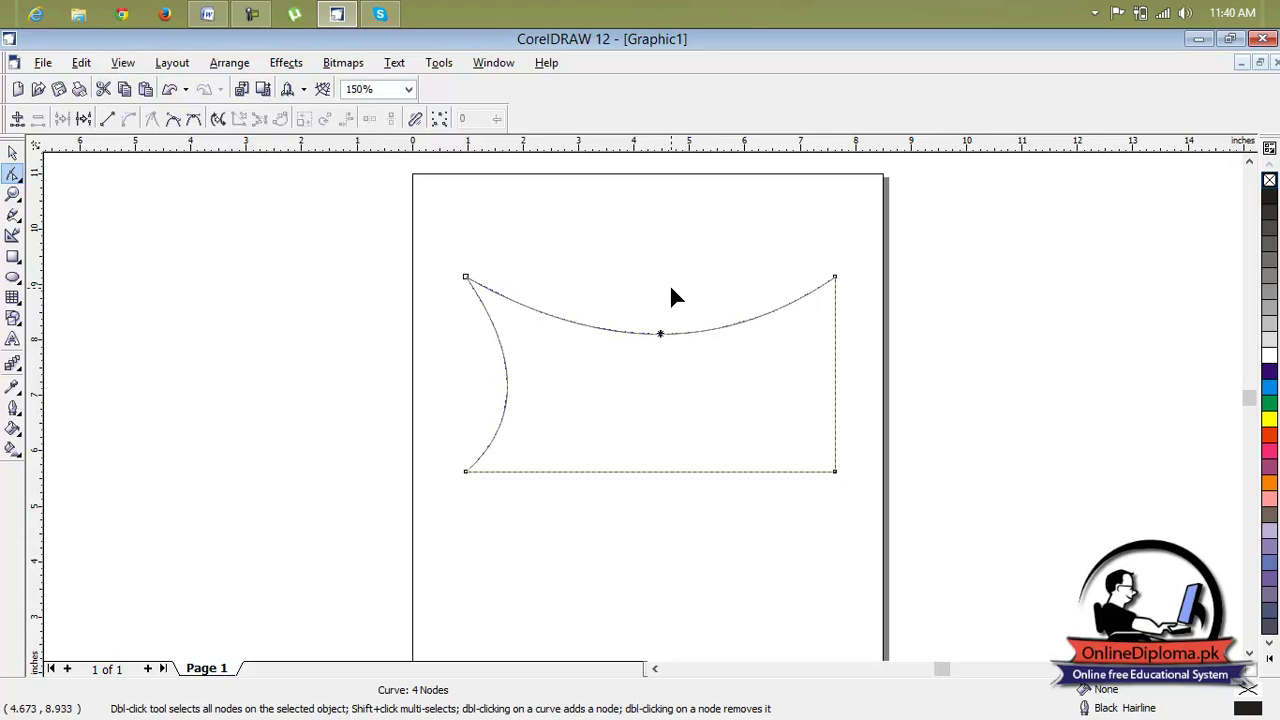
click(687, 377)
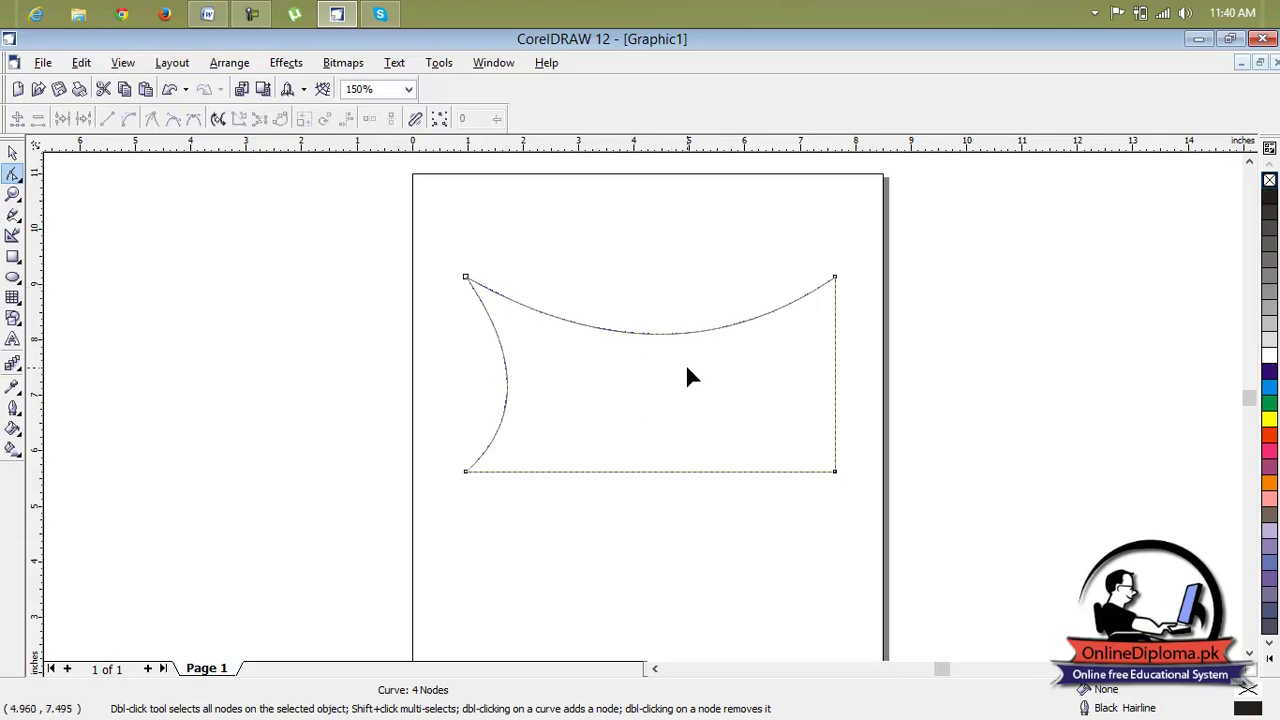
Draw an ellipse about 4.23 by 2.66 inches overlapping the reshaped rectangle's top edge.
click(13, 277)
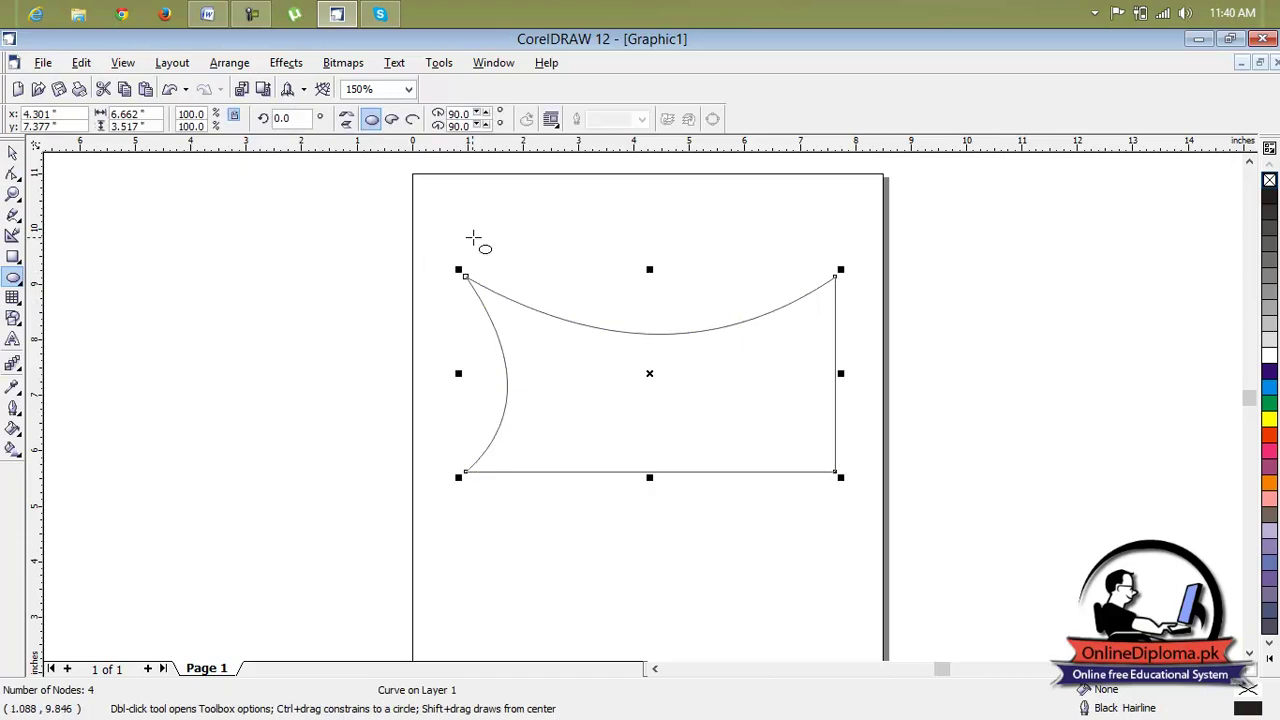
drag(520, 186, 736, 338)
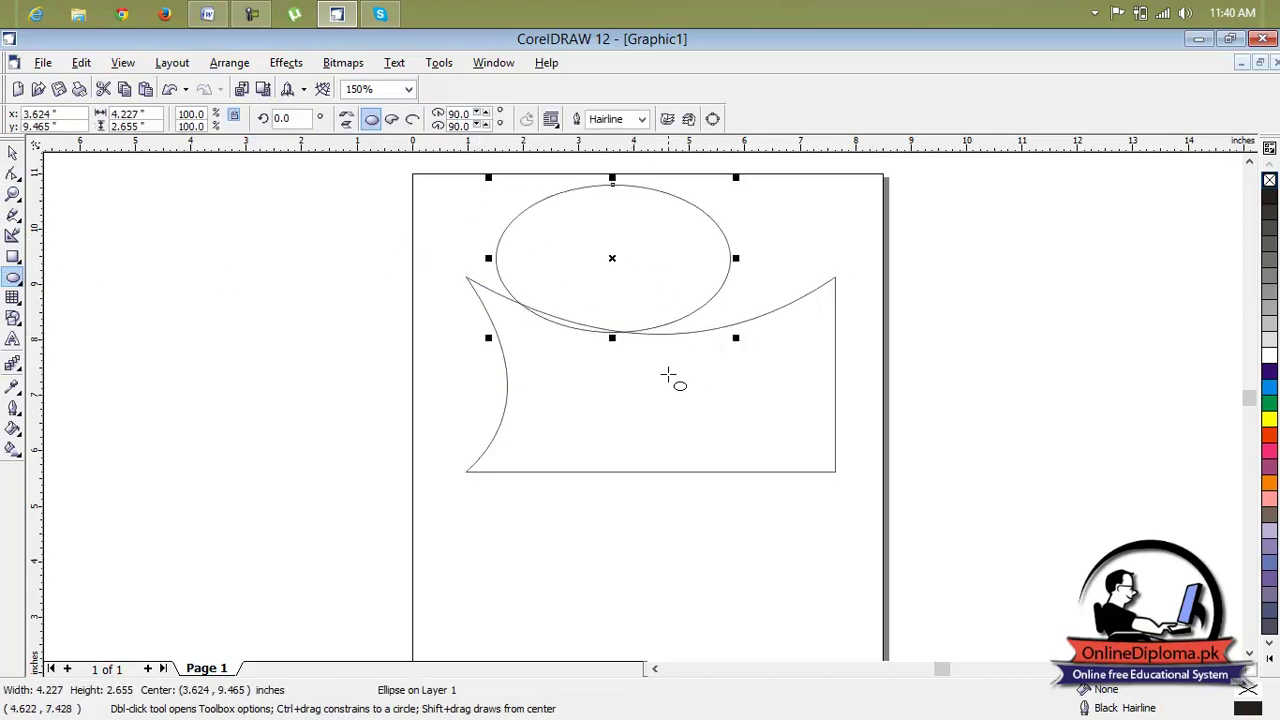
Delete the reshaped rectangle and move the ellipse down the page, centred at about (4.00, 5.98) inches.
click(13, 152)
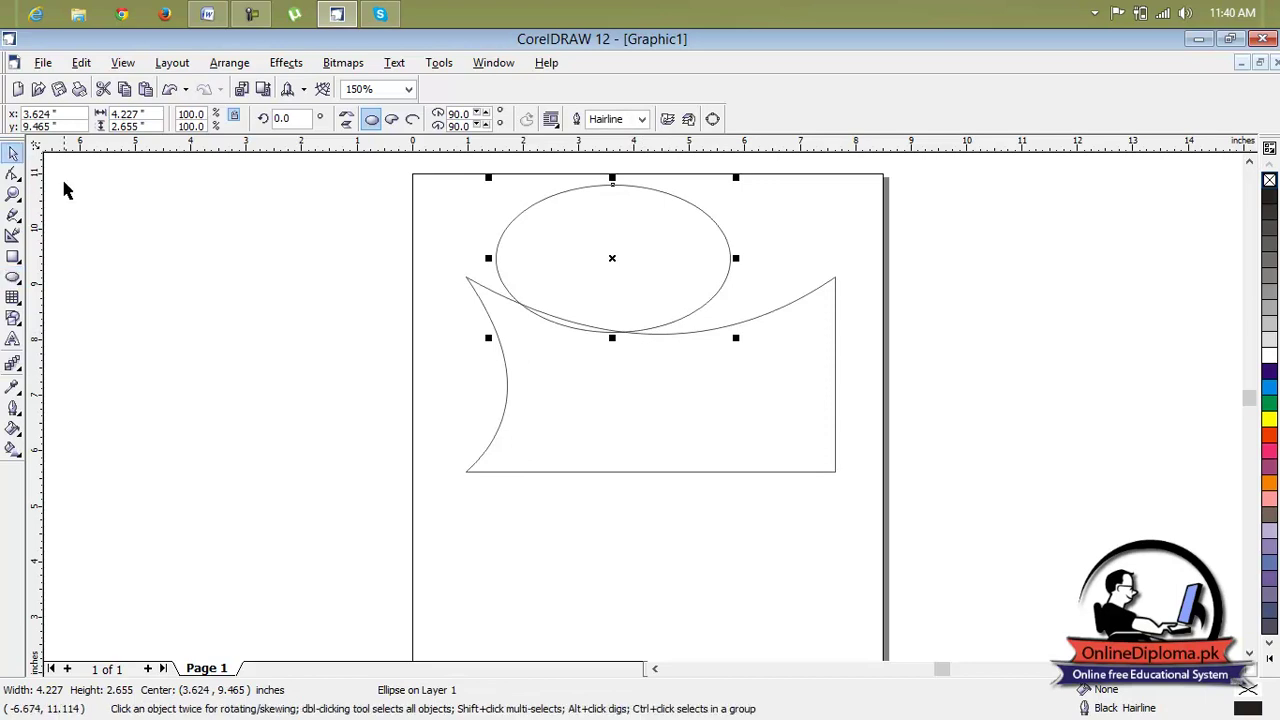
click(605, 372)
key(Delete)
drag(589, 296, 628, 458)
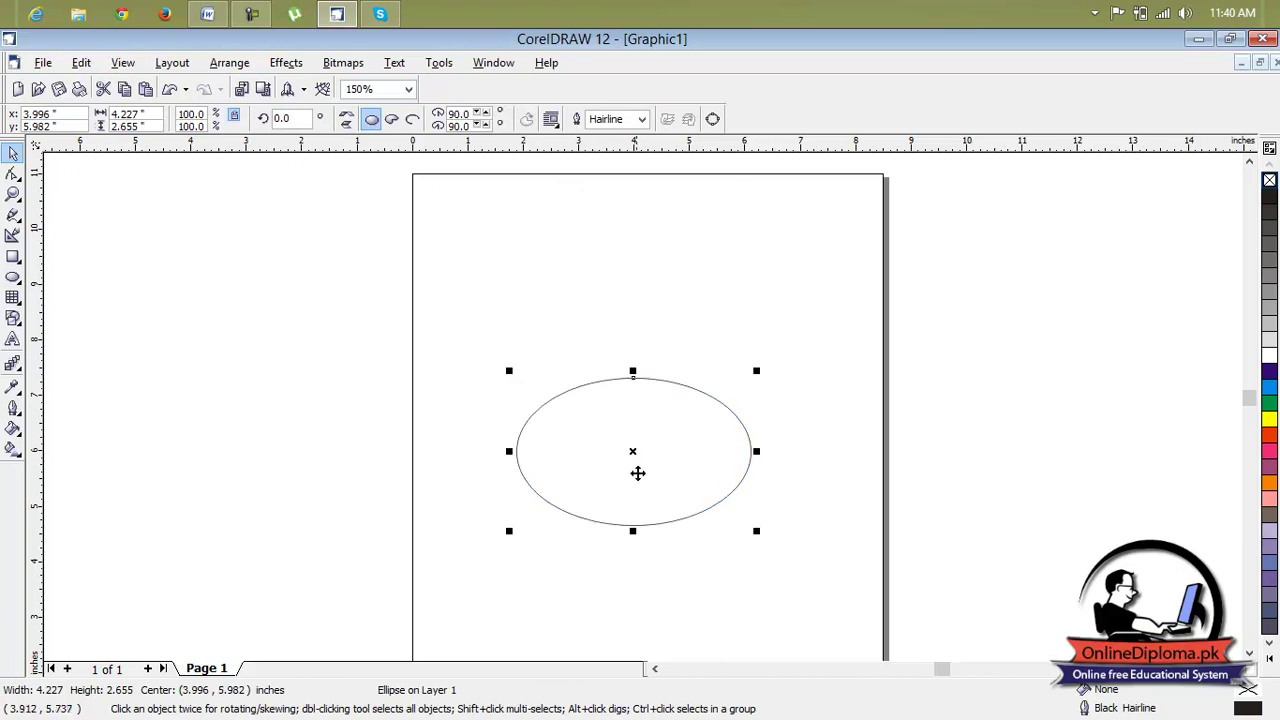
Reshape the ellipse with the Shape tool through pie and arc forms, ending as a pie from about 61.2 to 316.8 degrees.
click(12, 175)
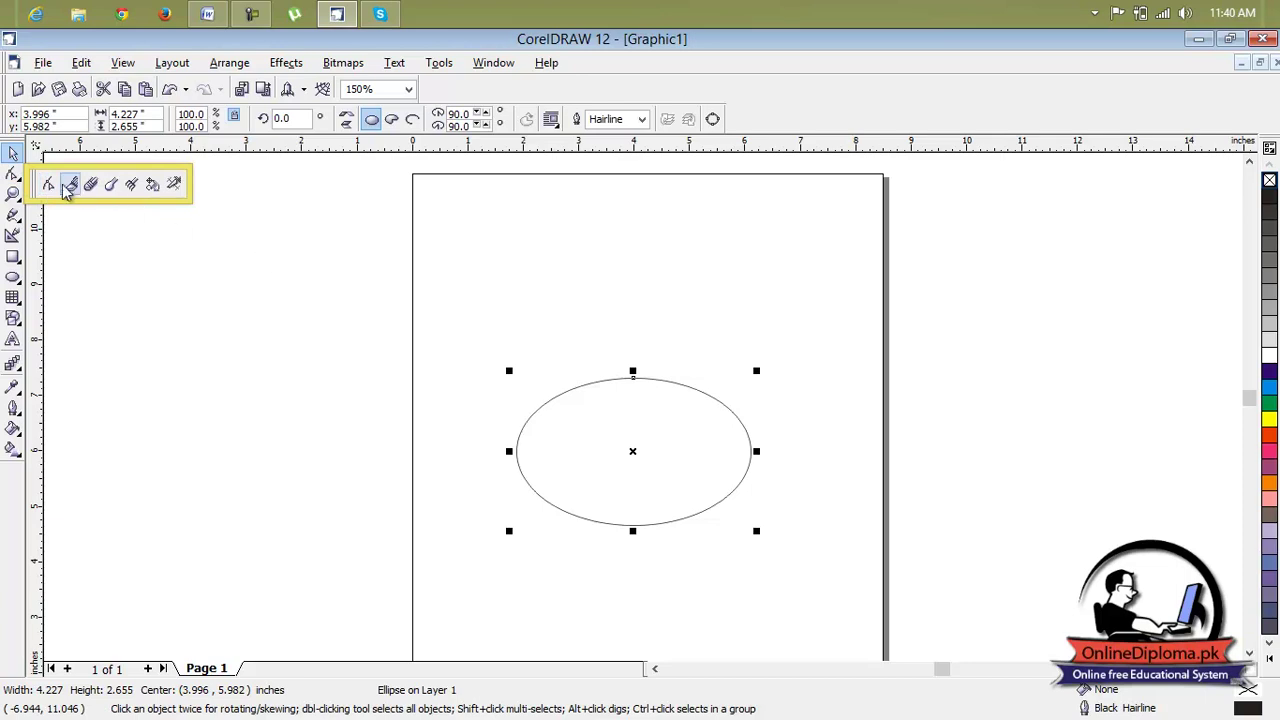
click(48, 185)
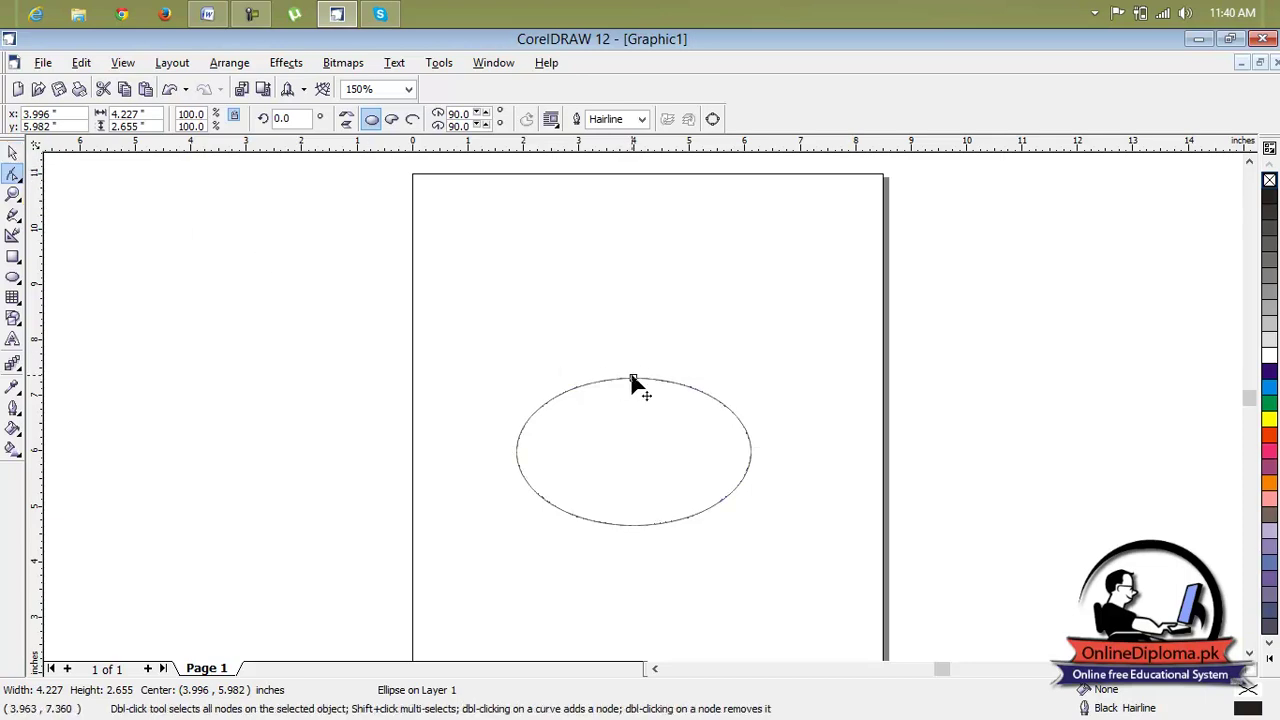
drag(634, 381, 678, 431)
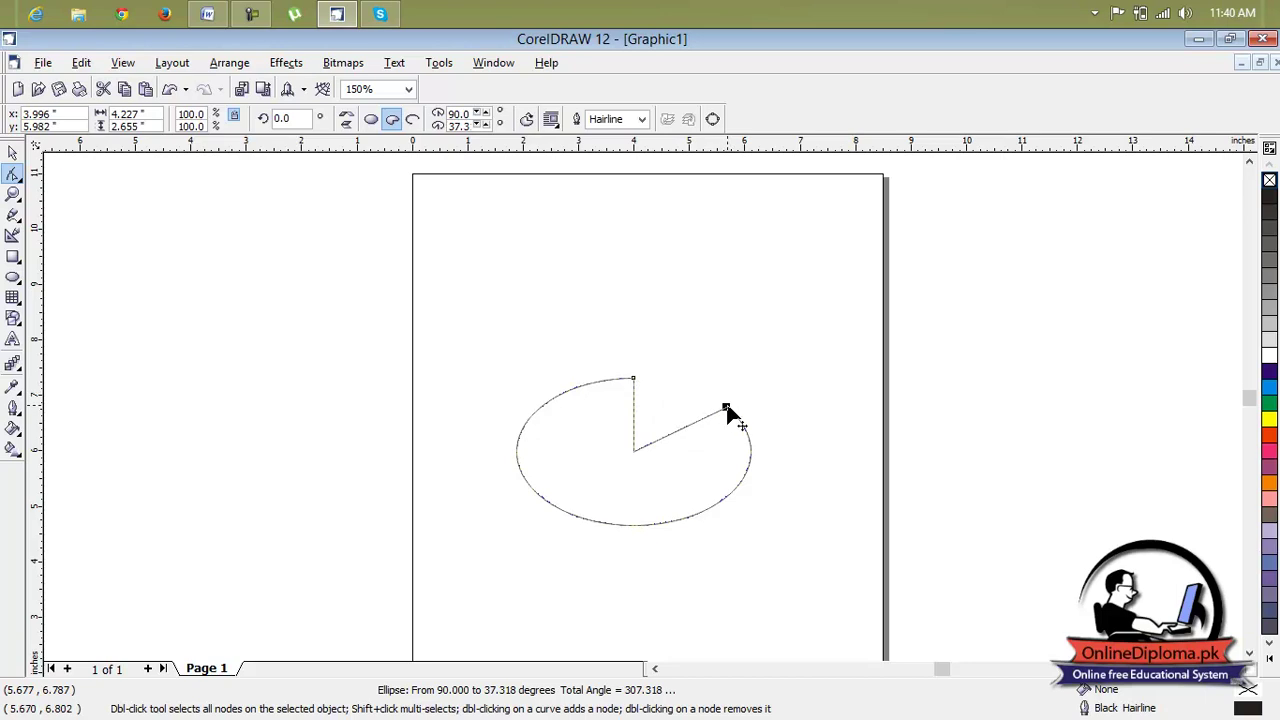
drag(727, 407, 758, 250)
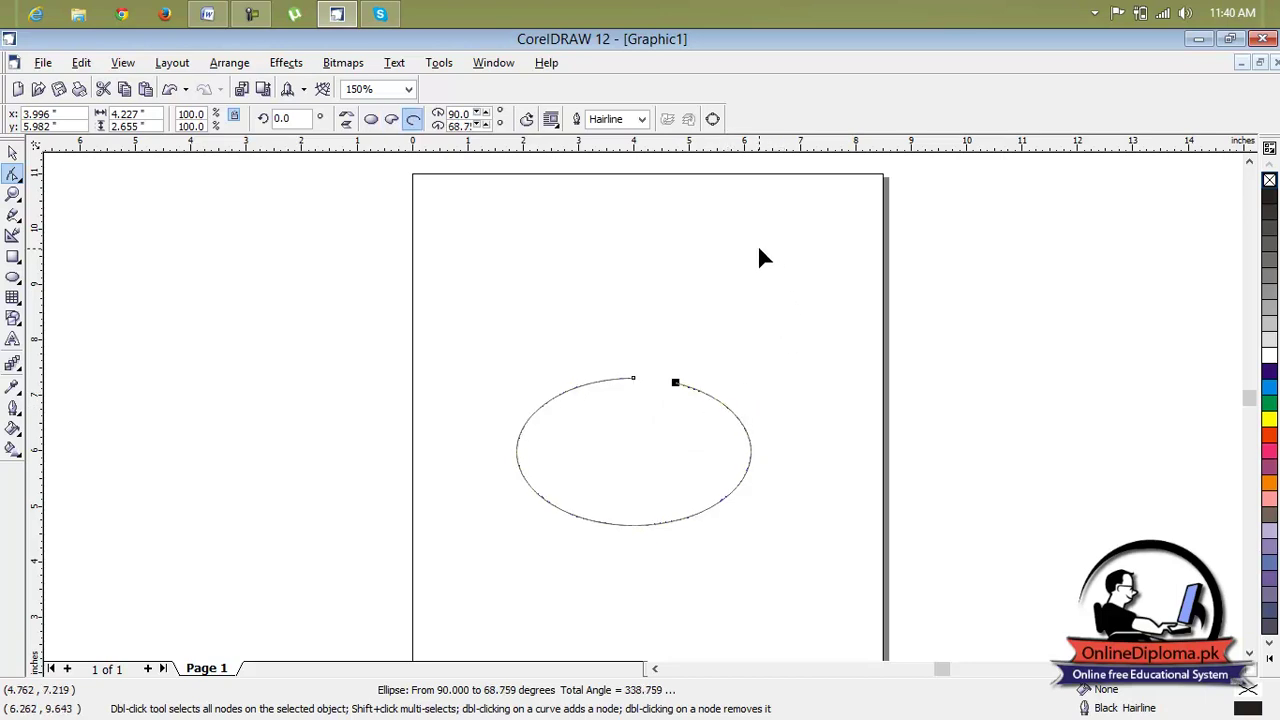
drag(676, 384, 658, 463)
drag(634, 379, 670, 411)
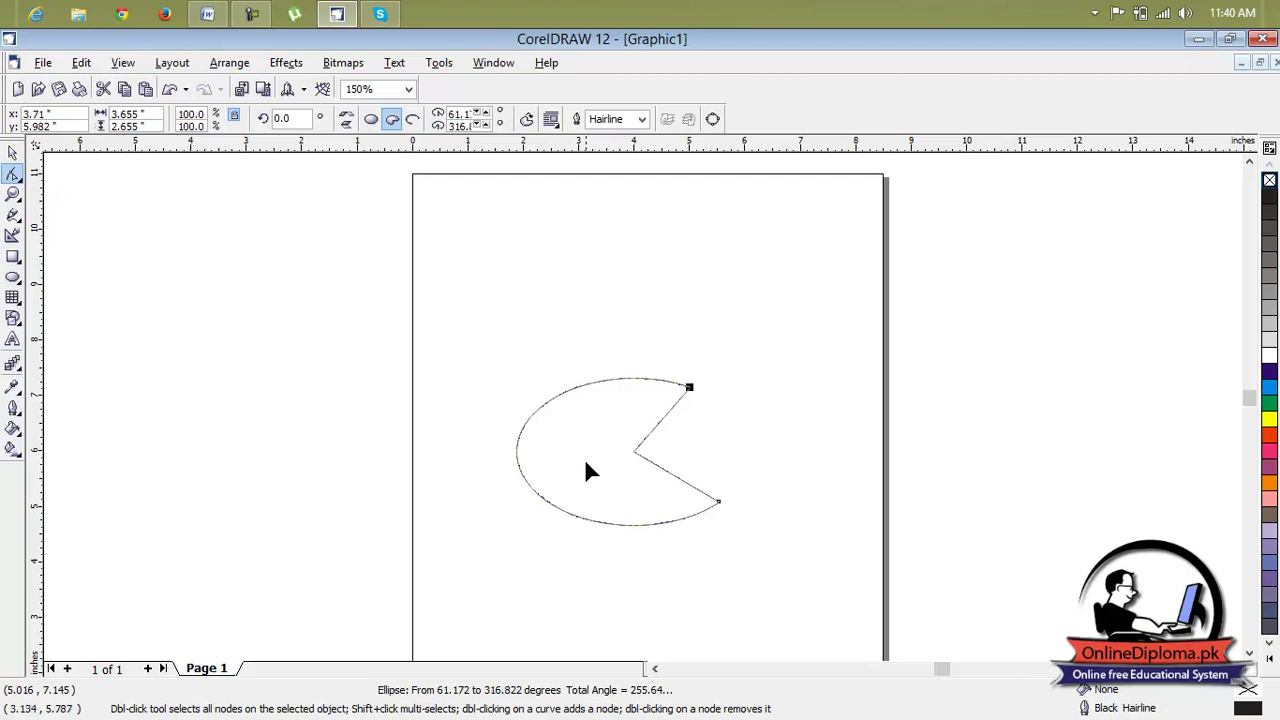
Fill the pie shape with blue and change its outline to 10% Black, then to black.
click(1269, 377)
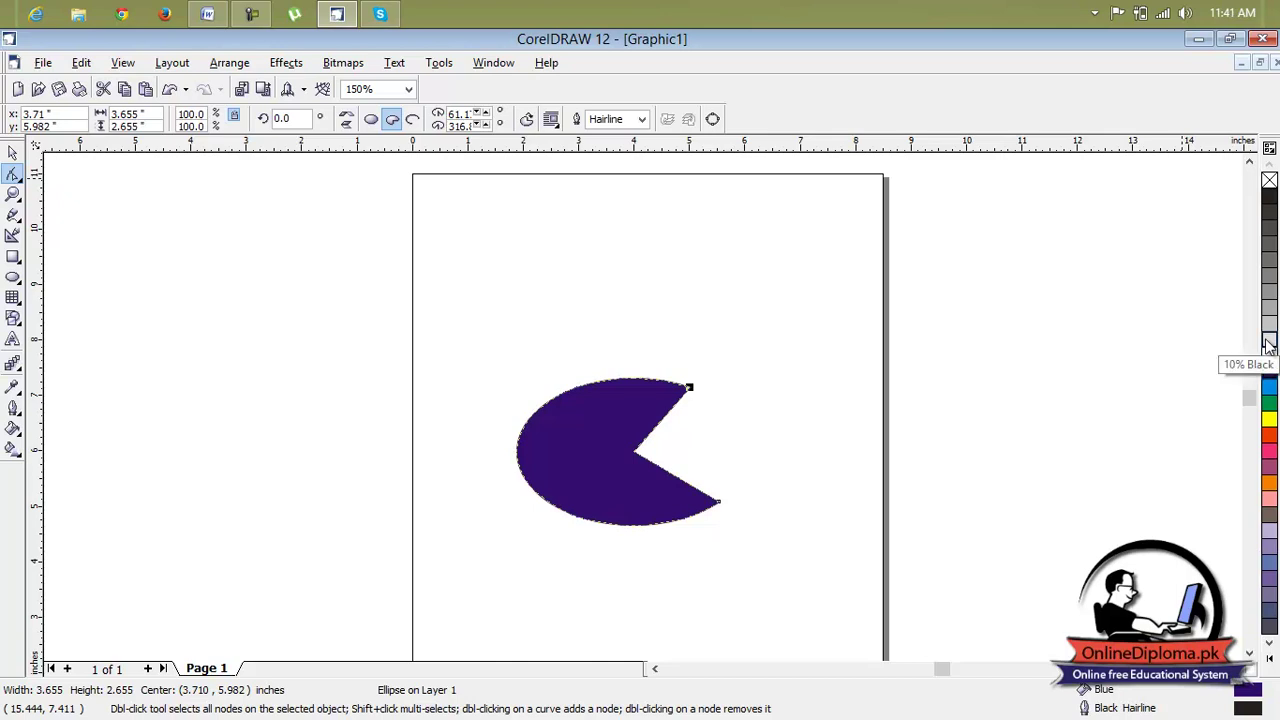
right_click(1269, 342)
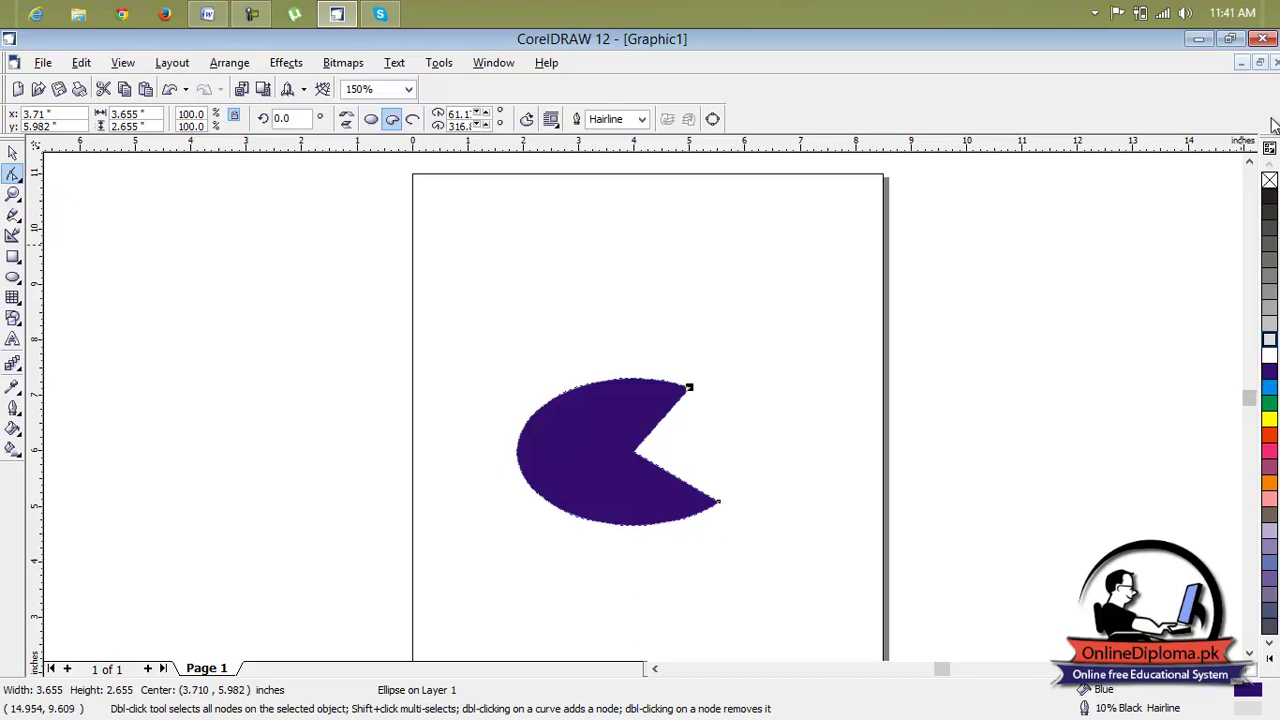
right_click(1273, 201)
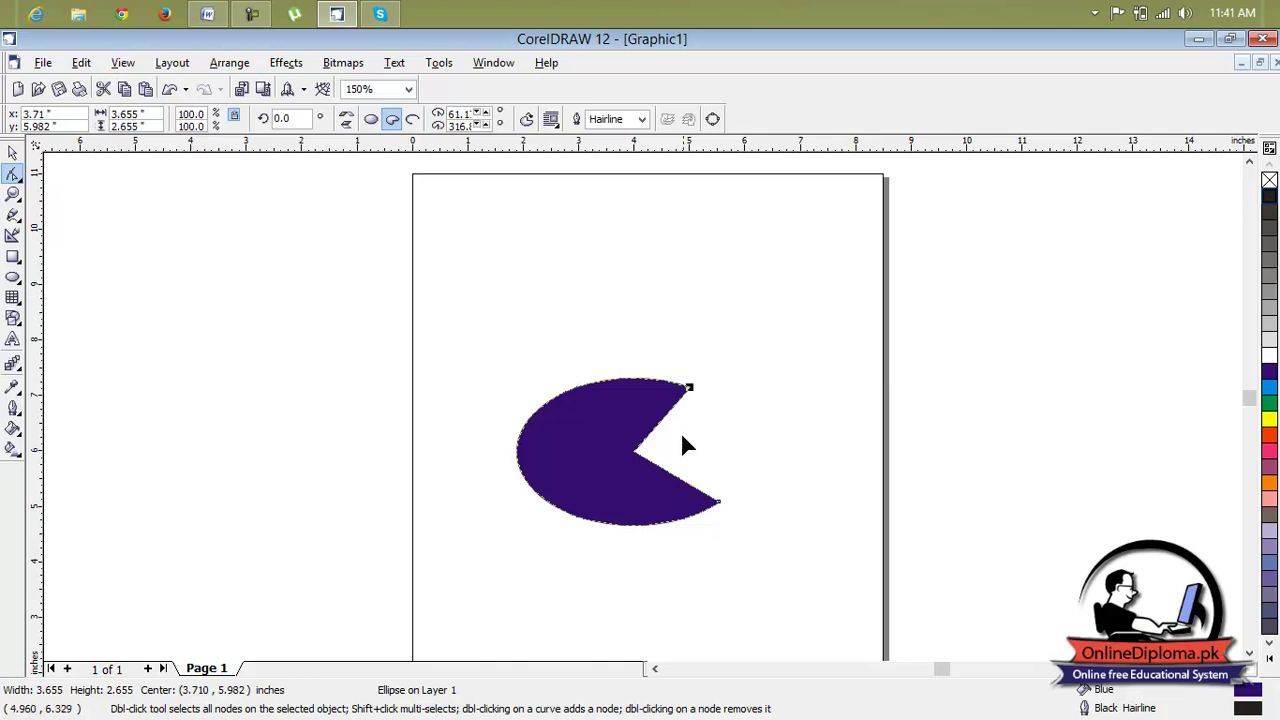
Switch the blue shape between the full ellipse, pie and arc types, ending with the full ellipse.
click(370, 120)
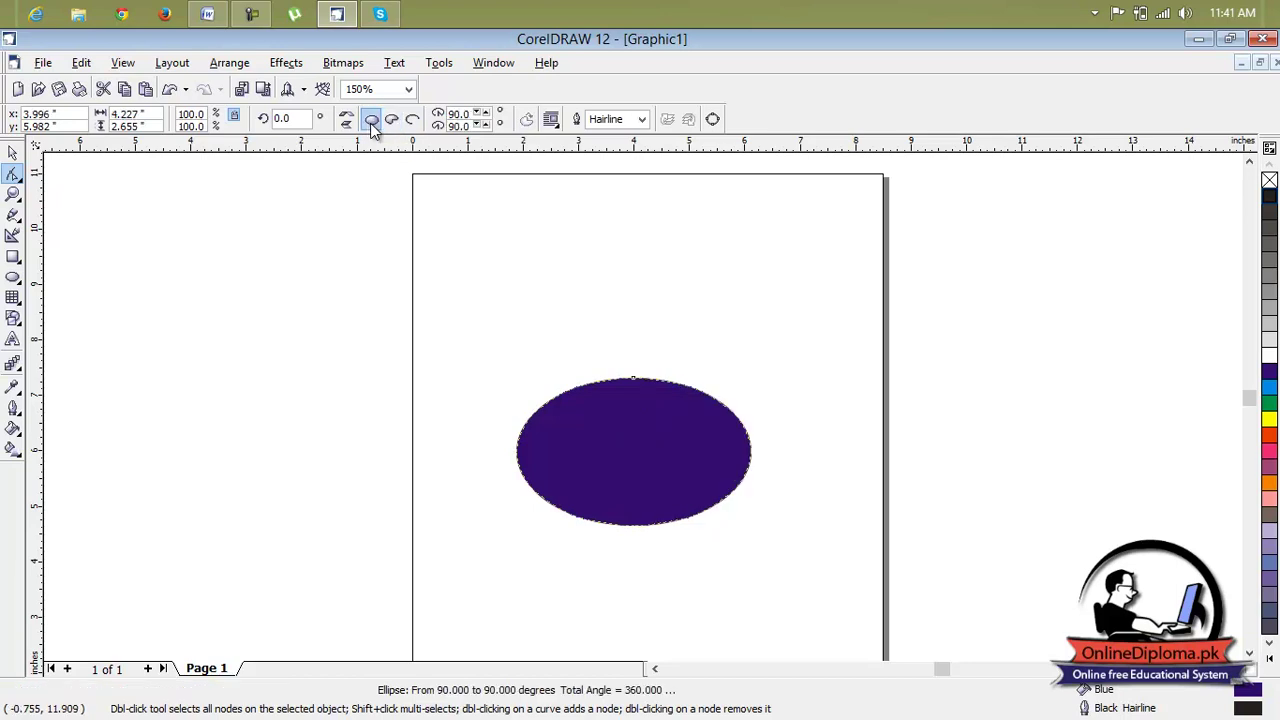
click(392, 120)
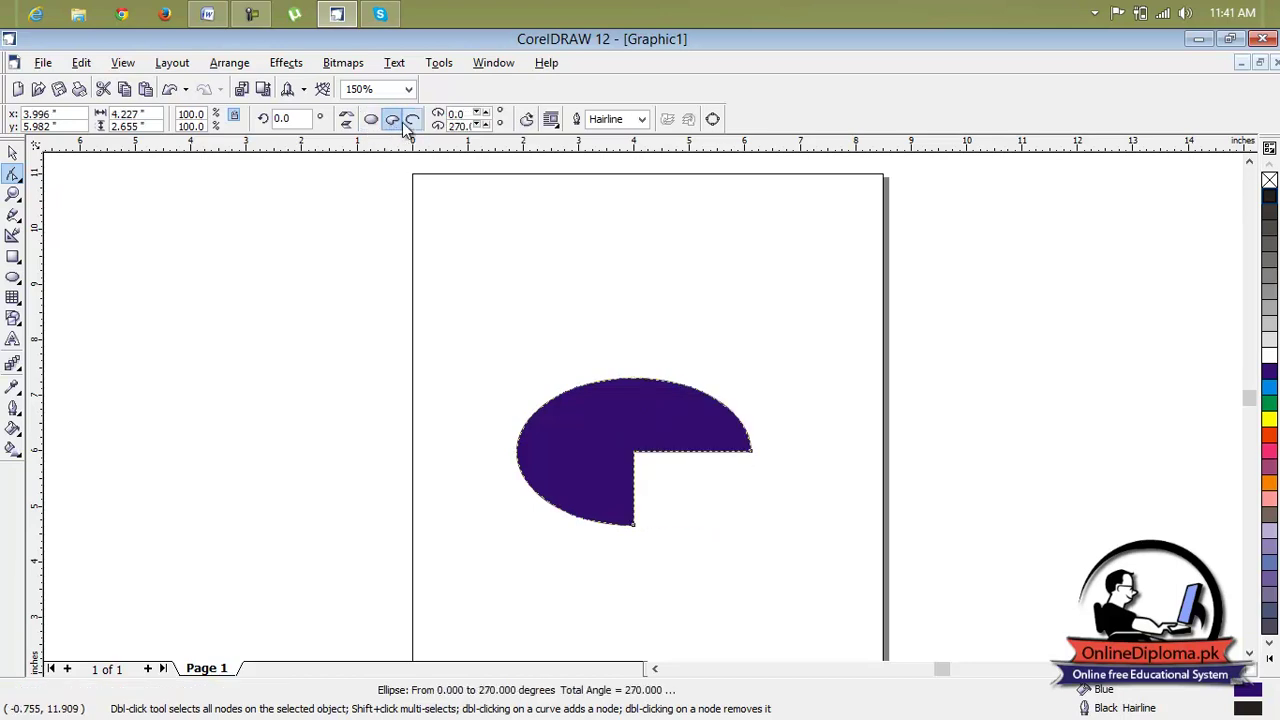
click(411, 120)
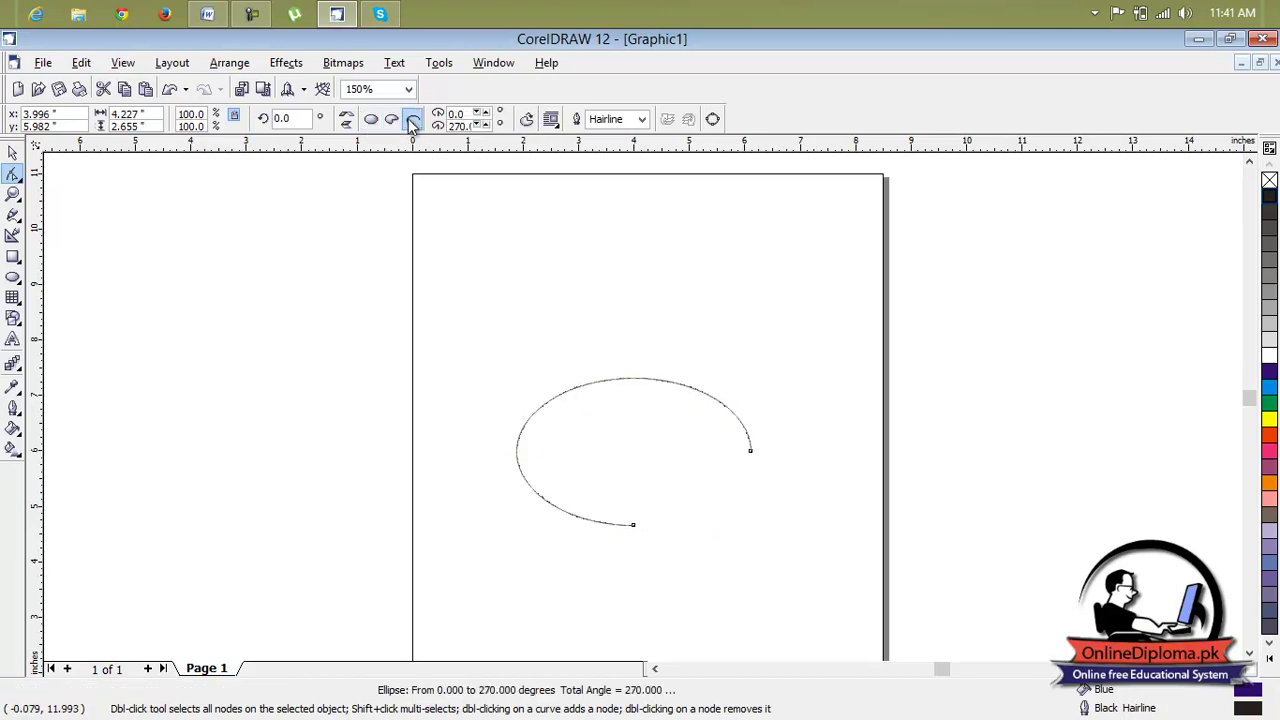
click(392, 120)
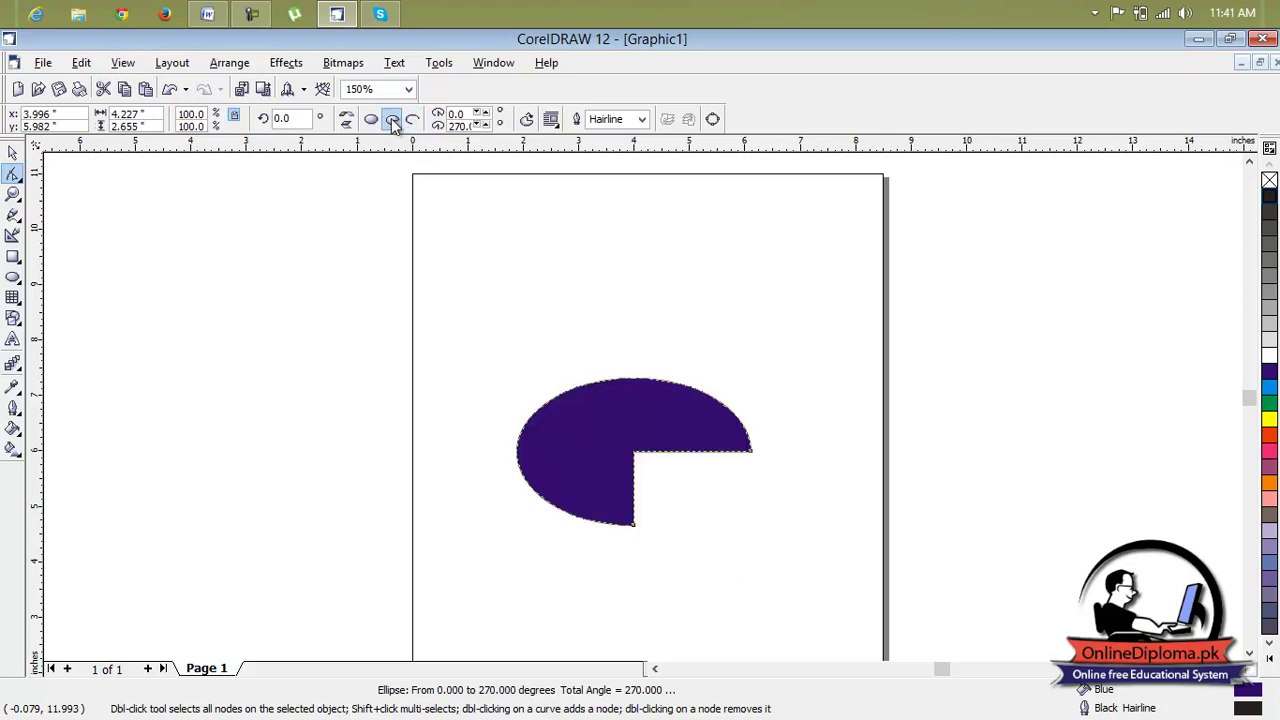
click(374, 124)
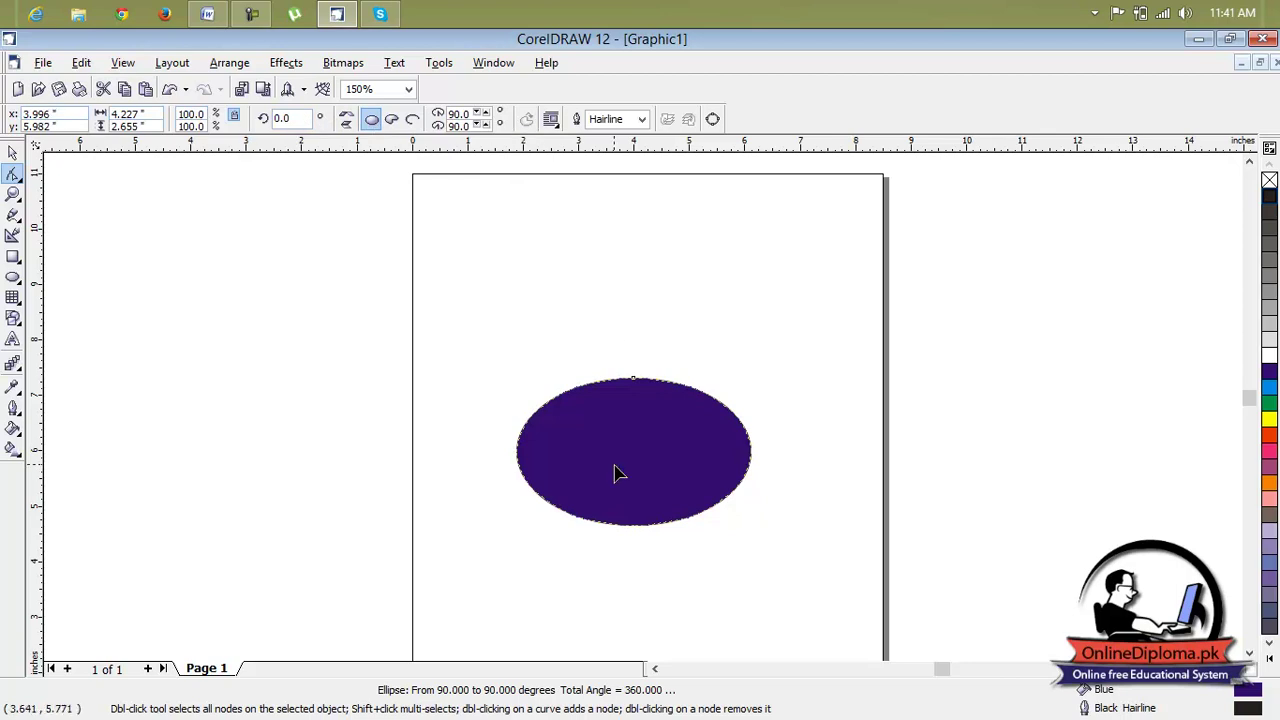
Move the blue ellipse around the page to a centre of about (4.42, 7.36) inches, and delete it.
click(13, 152)
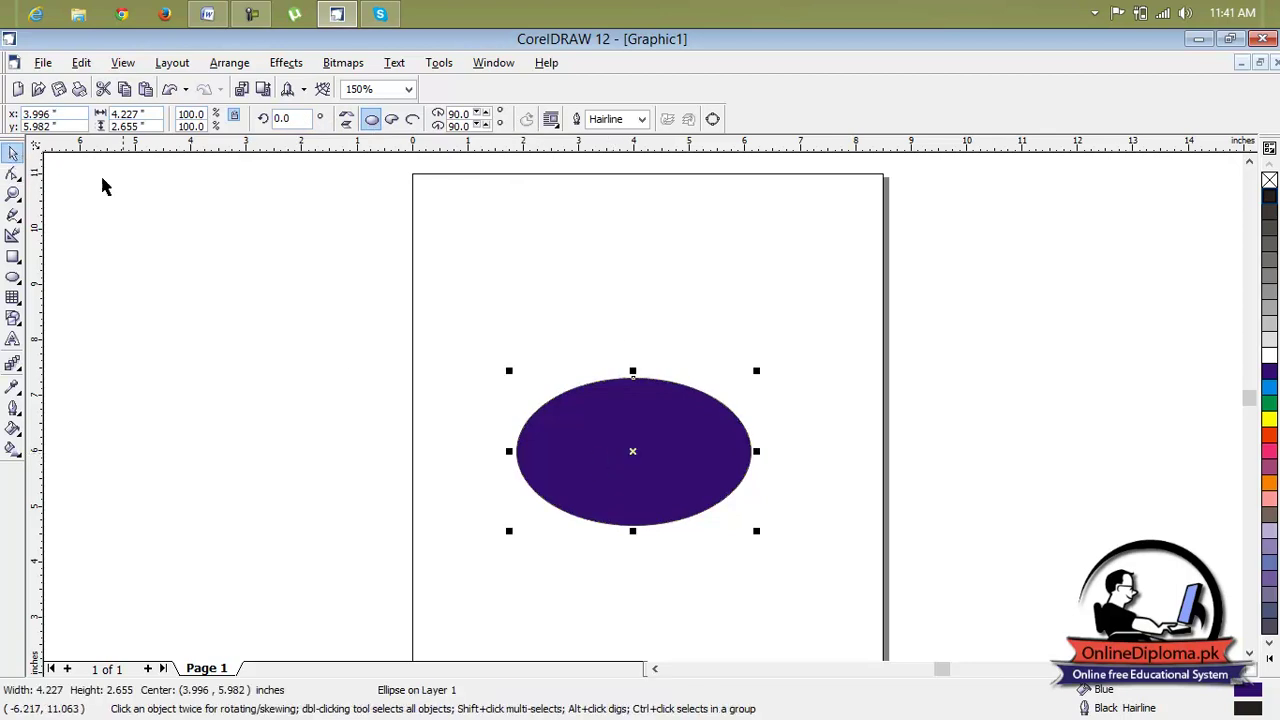
drag(663, 423, 672, 336)
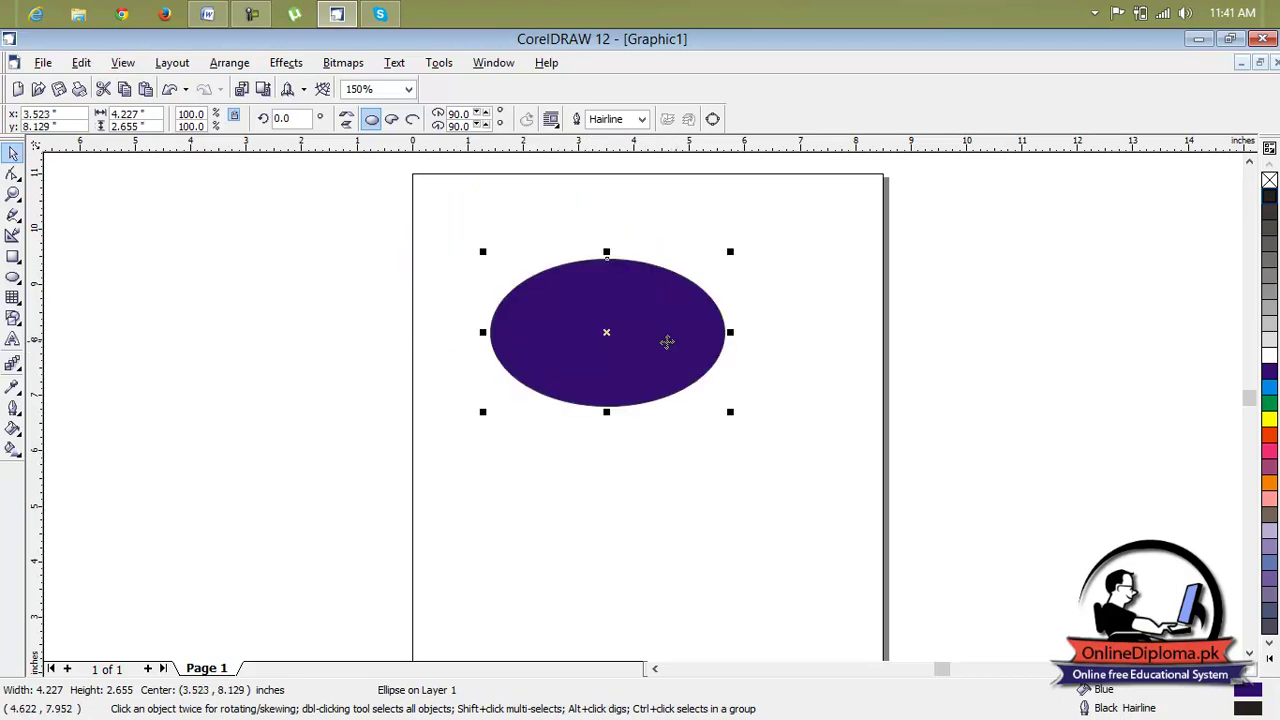
drag(607, 331, 656, 374)
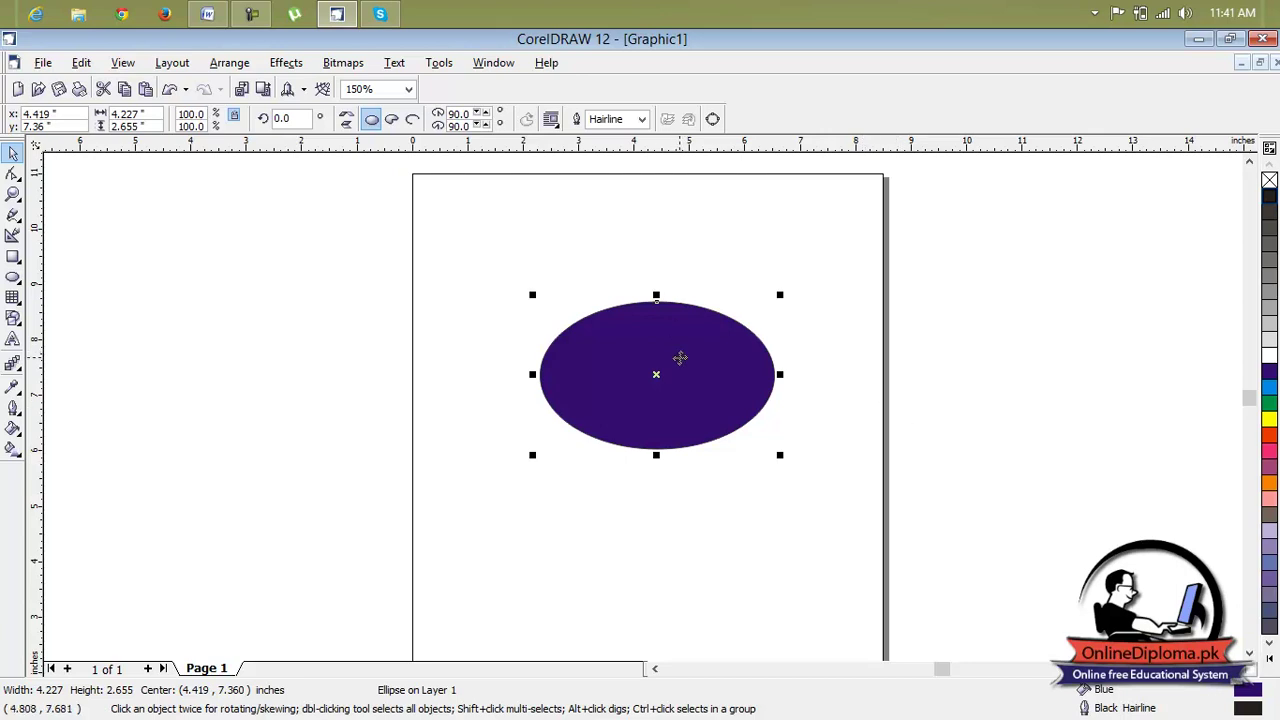
key(Delete)
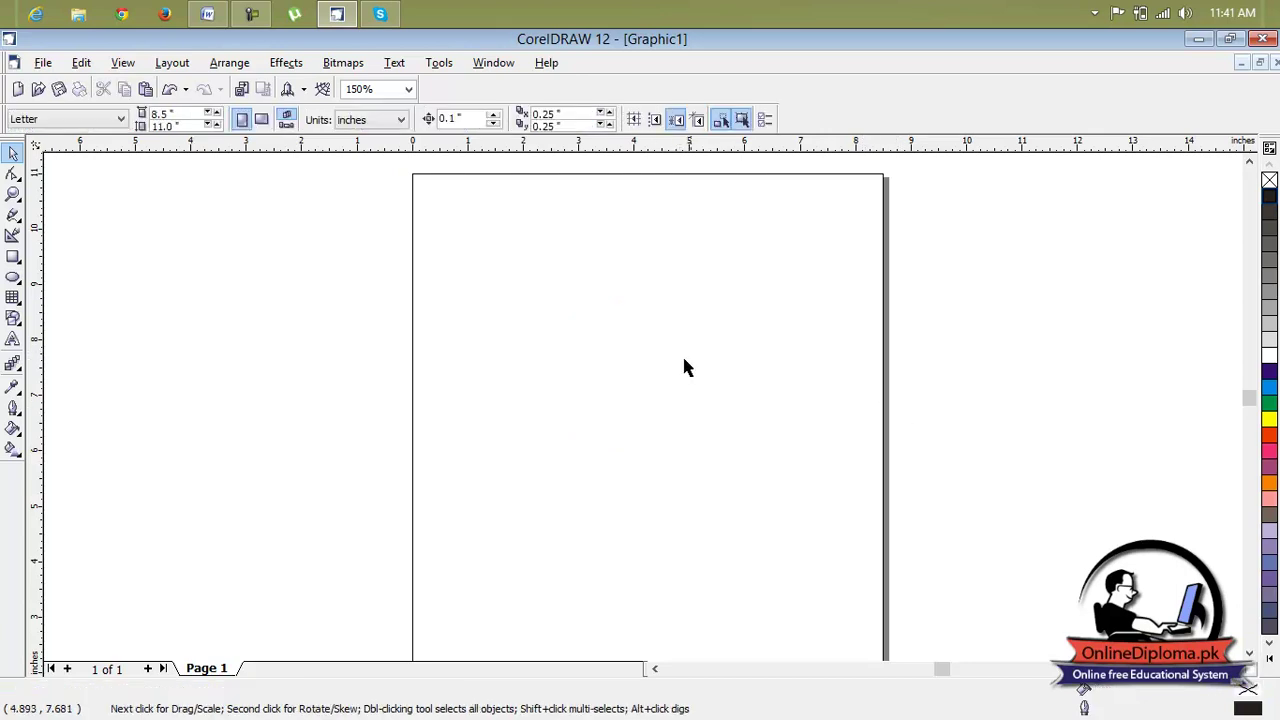
Draw a rectangle about 2.28 by 0.74 inches and another about 4.18 by 2.76 inches starting at its lower-right corner, leaving neither selected.
click(13, 258)
drag(450, 303, 576, 350)
mouse_move(576, 345)
mouse_down()
mouse_move(724, 428)
mouse_move(808, 498)
mouse_up()
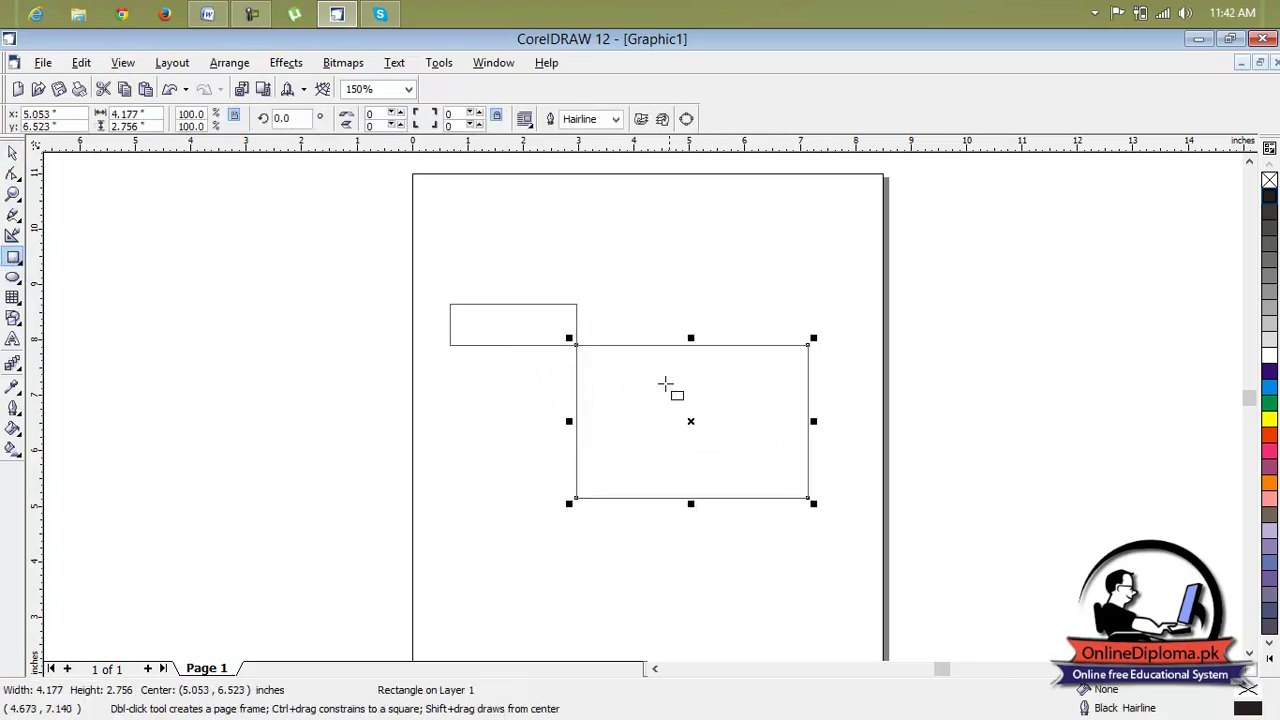
key(Escape)
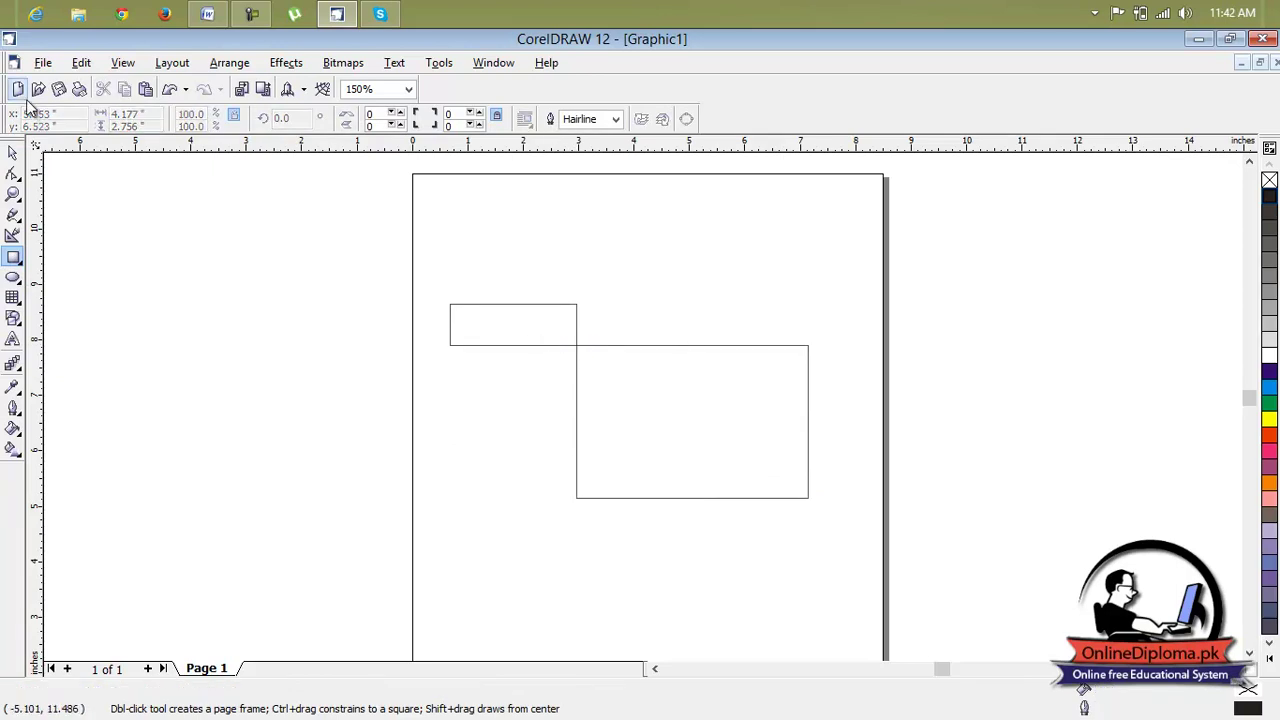
Delete the smaller, upper-left rectangle.
click(13, 152)
click(578, 323)
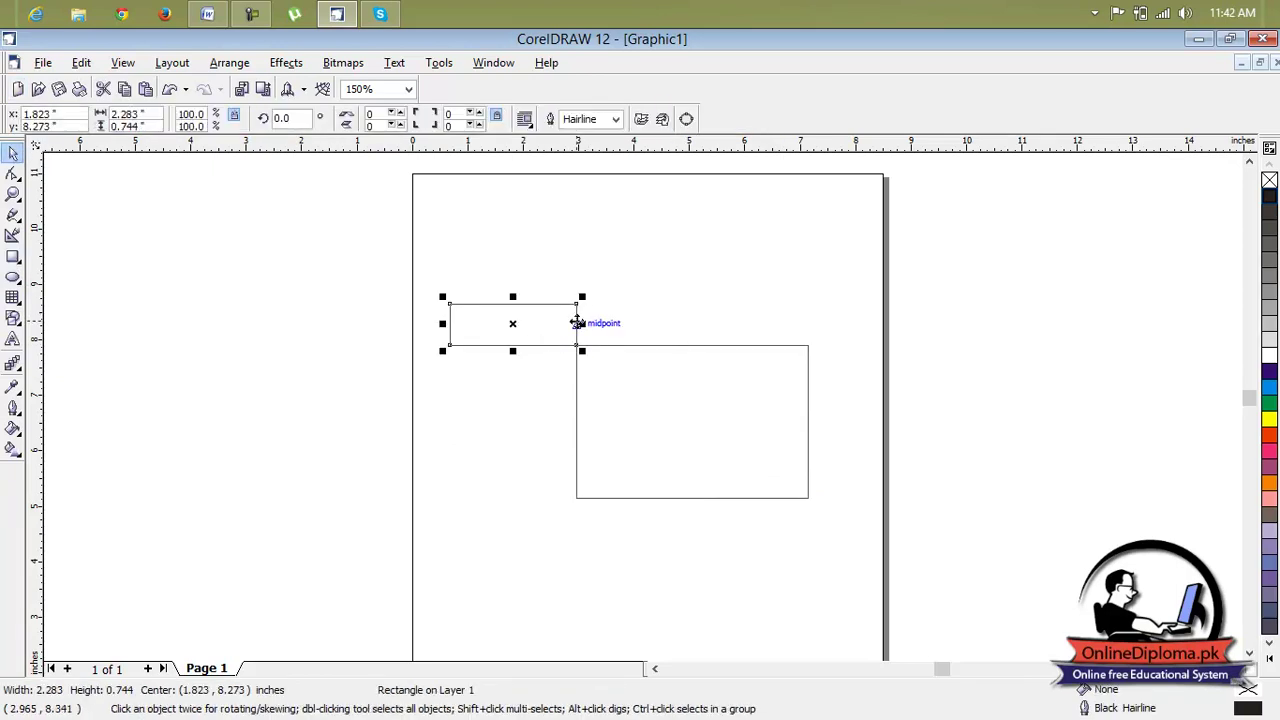
key(Delete)
Move the remaining rectangle up and left and widen it to about 5.12 inches, centred at about (3.43, 7.90) inches.
click(668, 422)
drag(686, 421, 578, 349)
drag(697, 344, 750, 346)
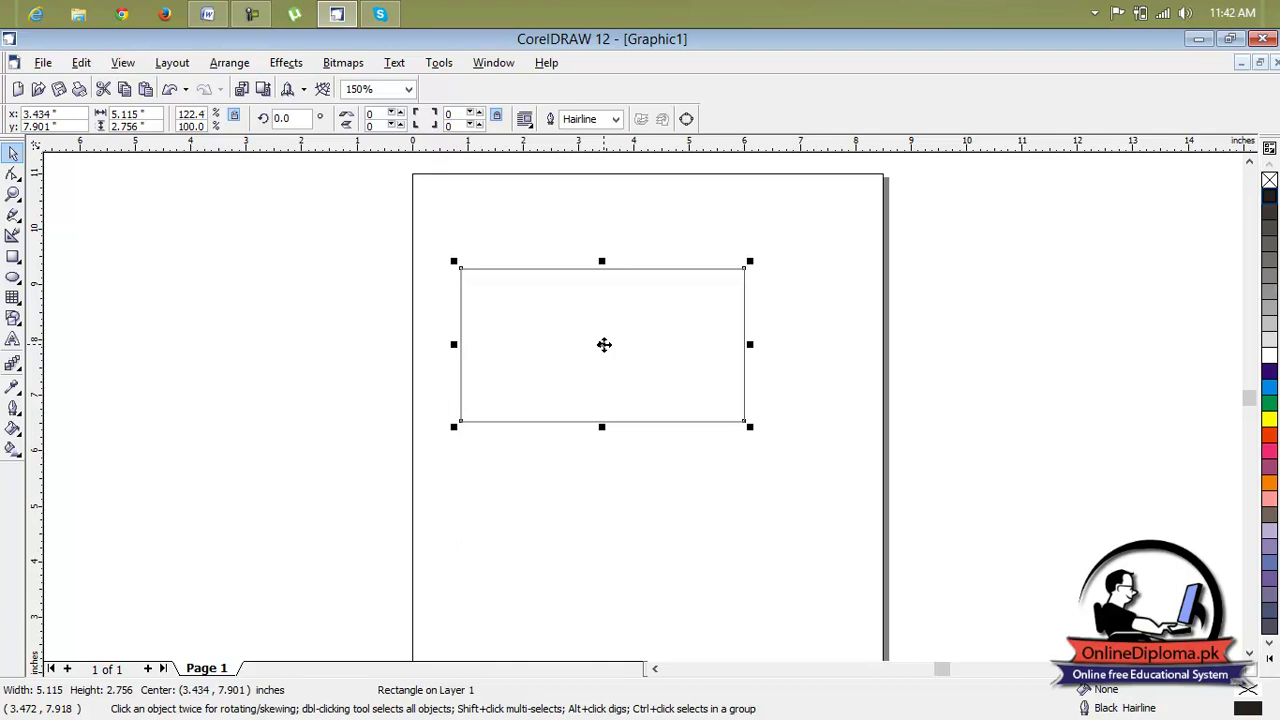
Rotate the rectangle clockwise about its centre in two turns, to about 319.4 and finally about 236.8 degrees.
click(604, 344)
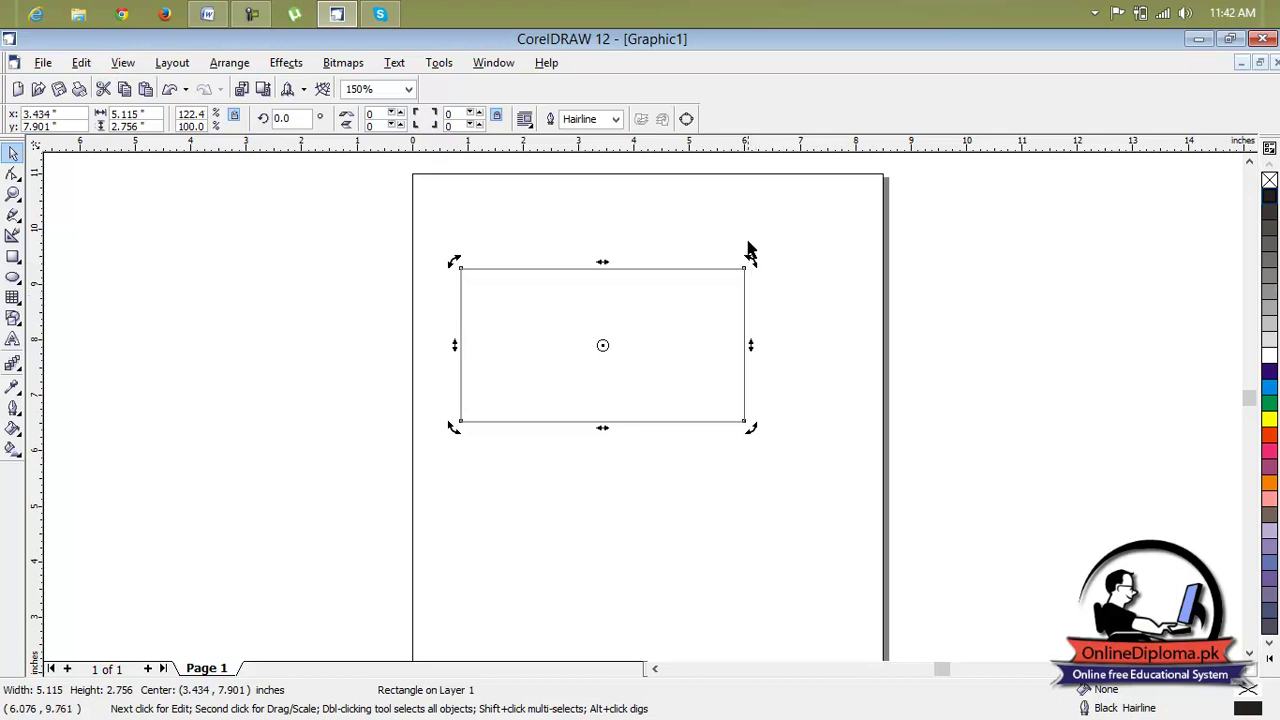
drag(750, 262, 820, 397)
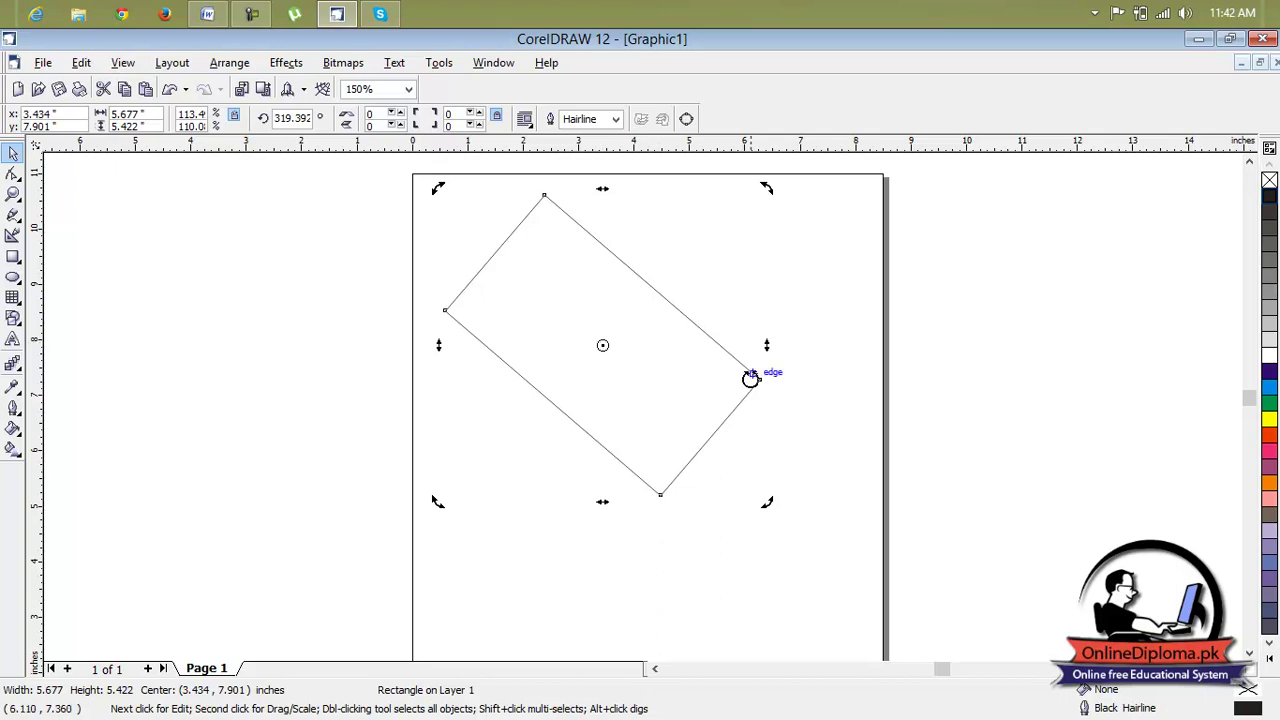
drag(760, 374, 598, 396)
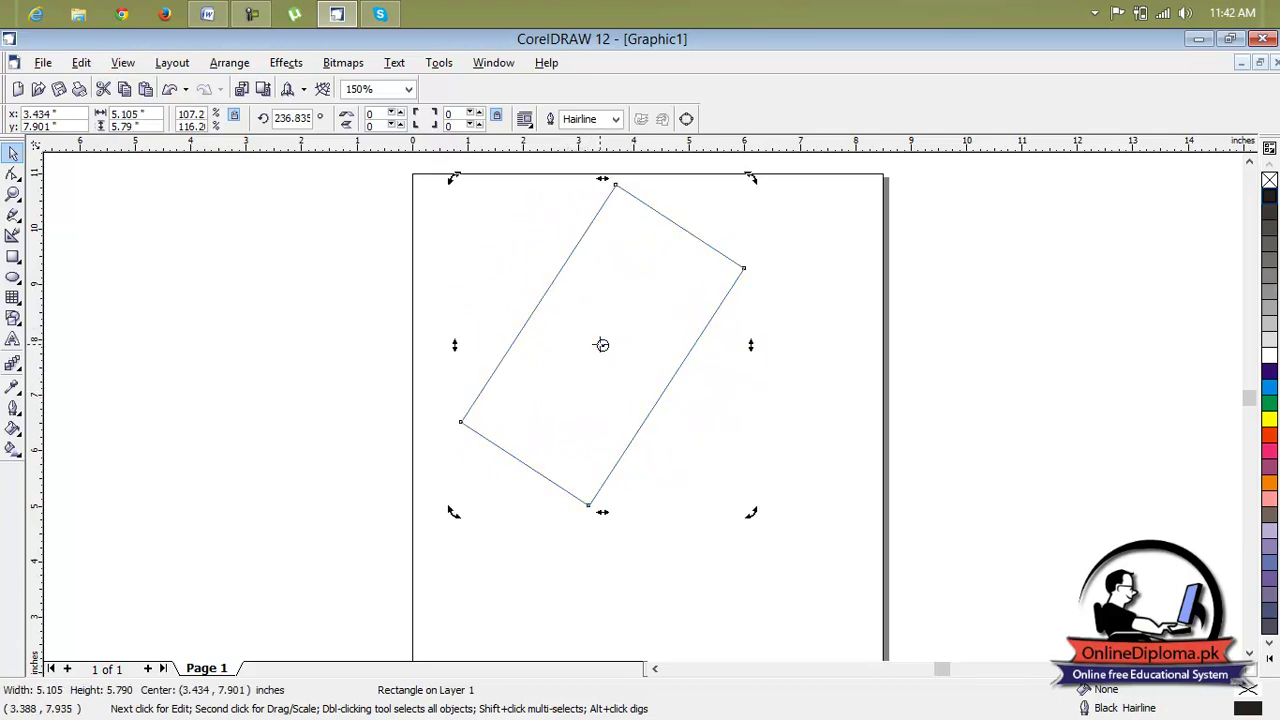
Move the rotation centre onto the rectangle's lower-right long edge, rotate it to about 268.1 degrees, and narrow it to about 0.27 inches.
drag(603, 345, 634, 436)
drag(753, 180, 616, 295)
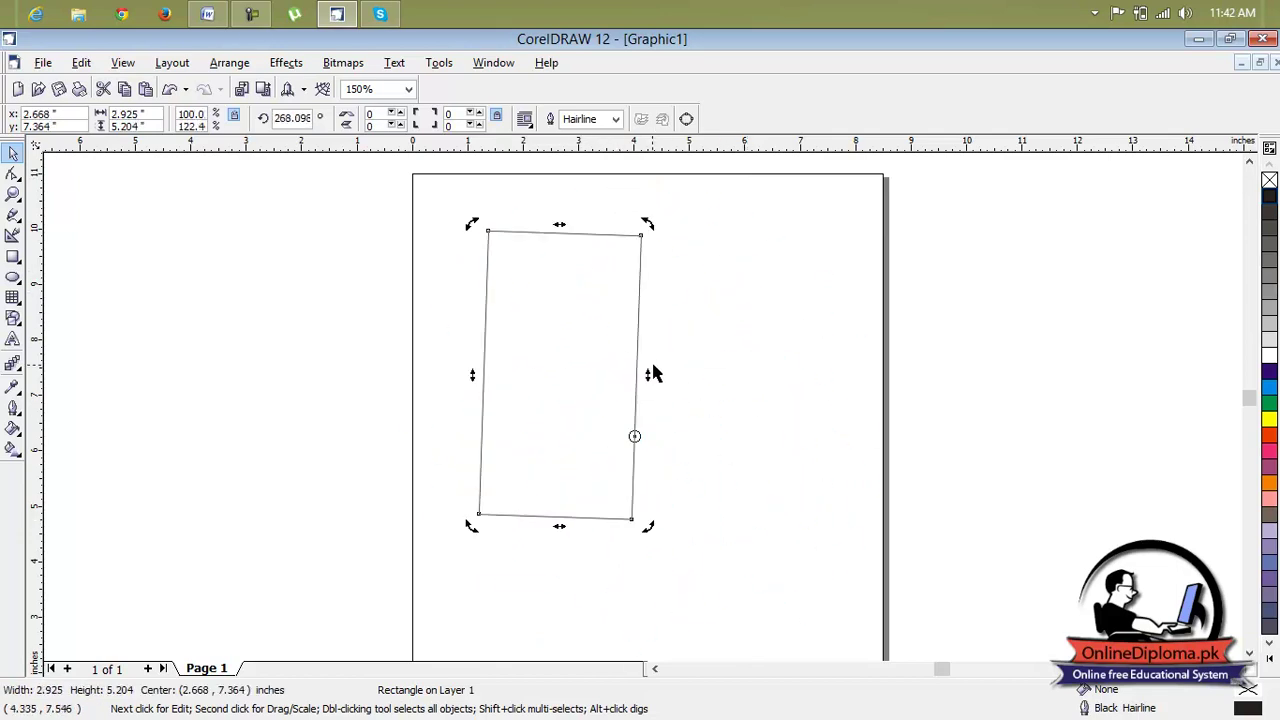
click(641, 312)
drag(647, 373, 500, 354)
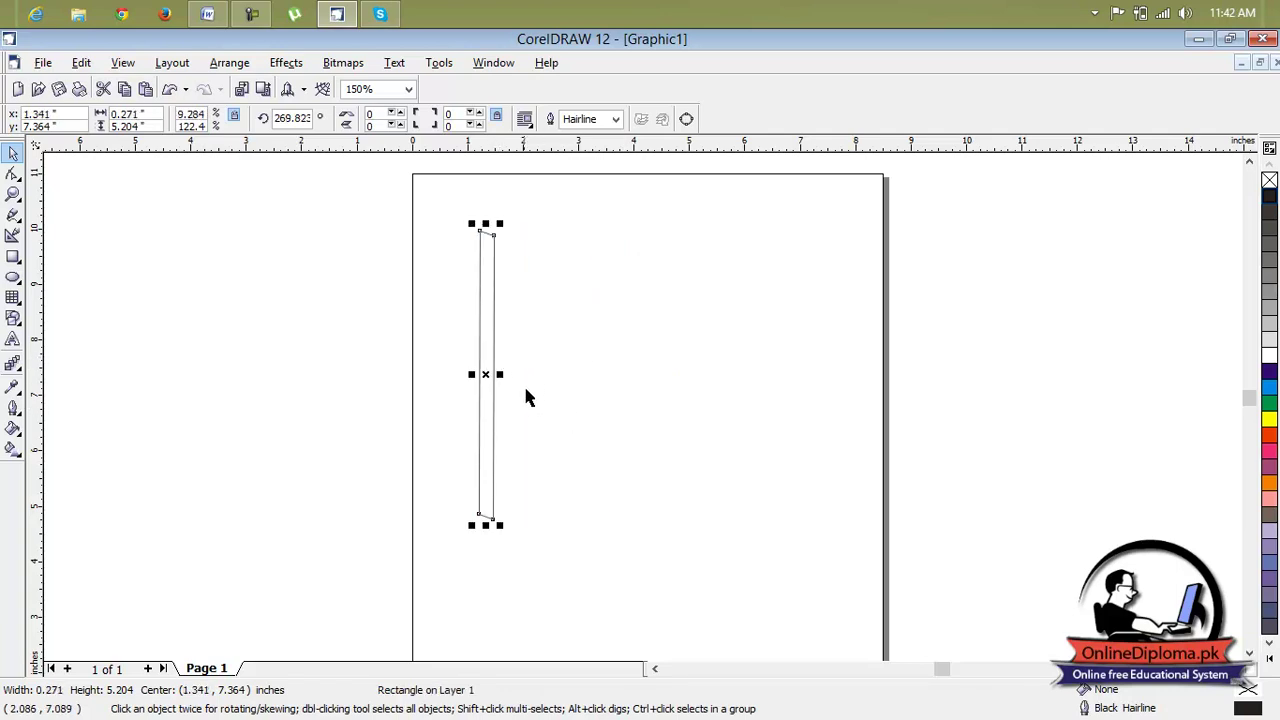
Move the rotation centre to the narrow bar's lower-right corner and rotate the bar to about 271.5 degrees.
click(489, 374)
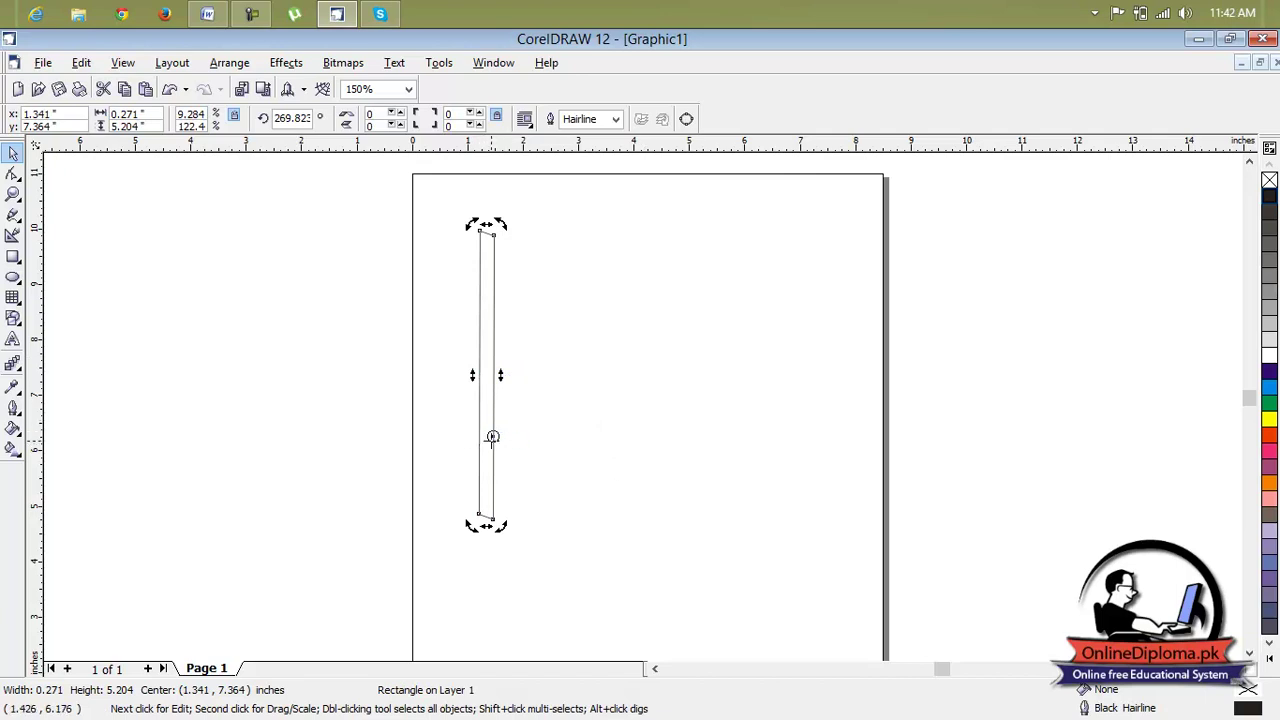
drag(492, 436, 492, 519)
drag(502, 222, 490, 409)
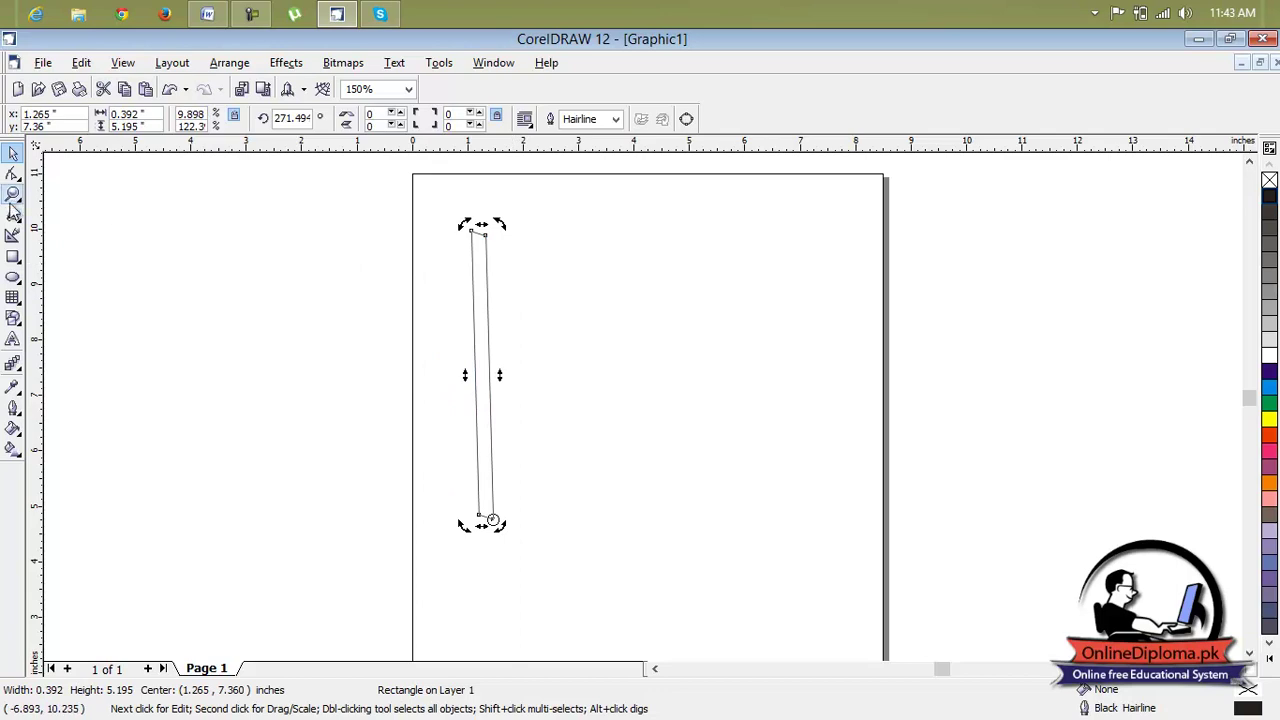
Select the narrow bar and delete it from the page.
click(484, 341)
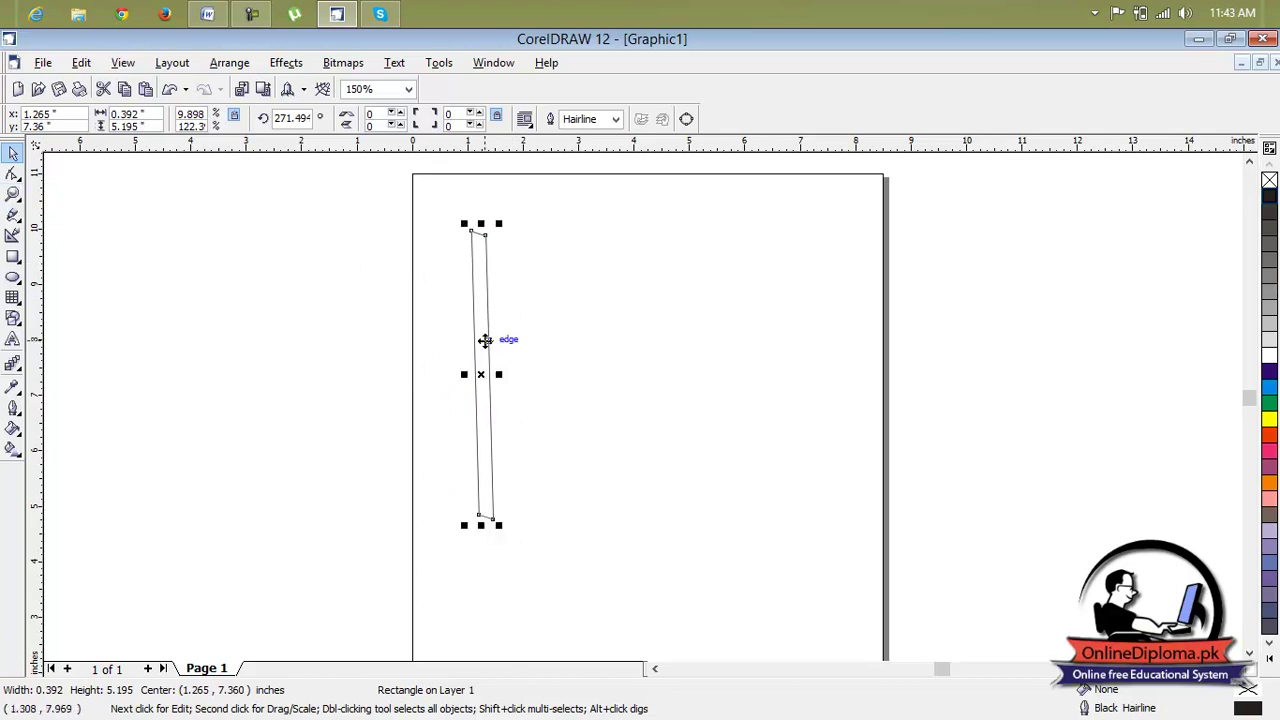
key(Delete)
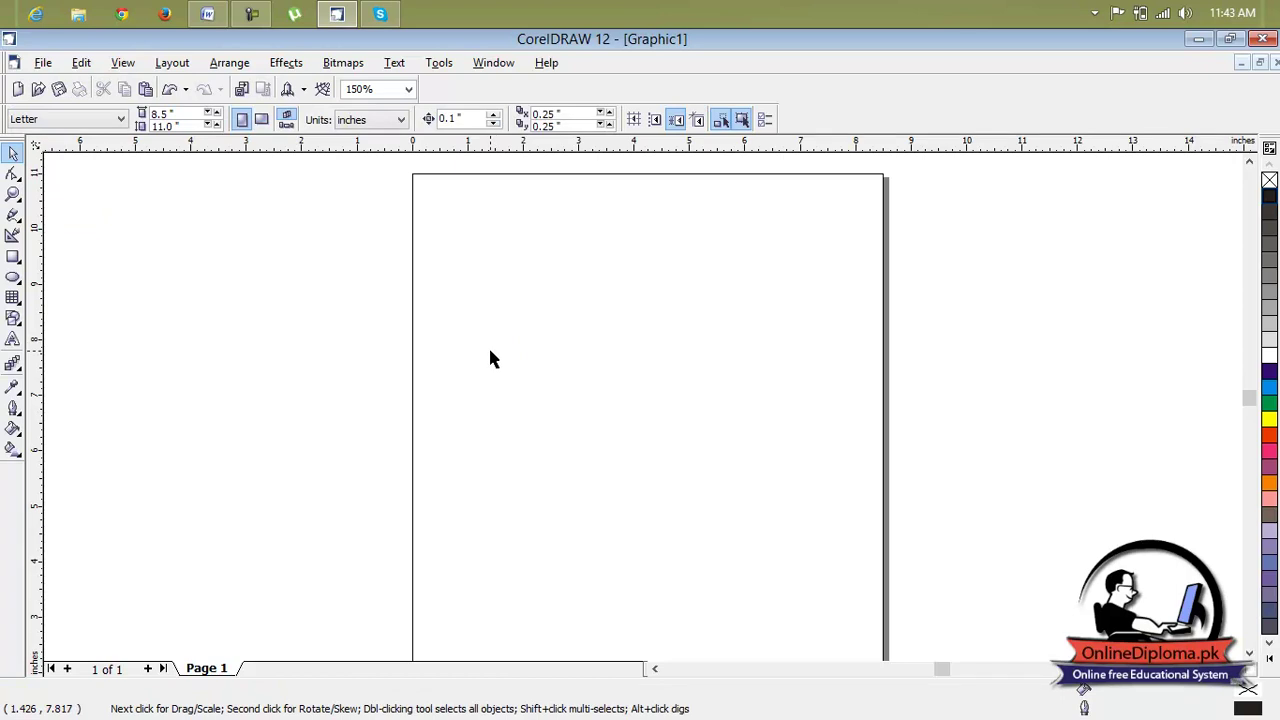